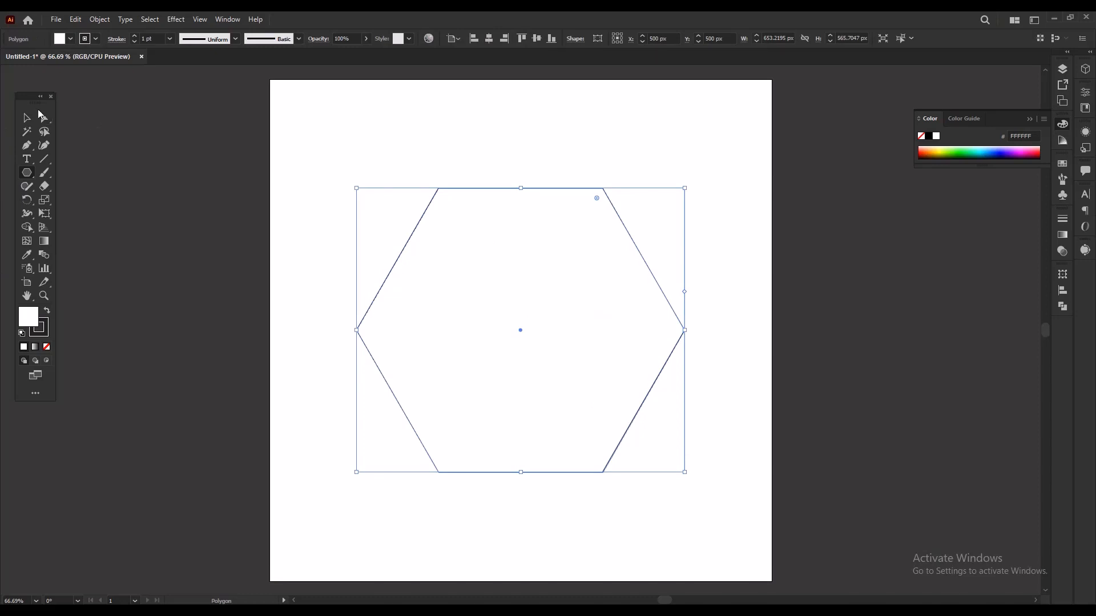
# Rotate the hexagon a quarter turn so that it has a corner pointing straight up and another straight down
pyautogui.click(45, 117)
pyautogui.click(320, 176)
pyautogui.click(432, 217)
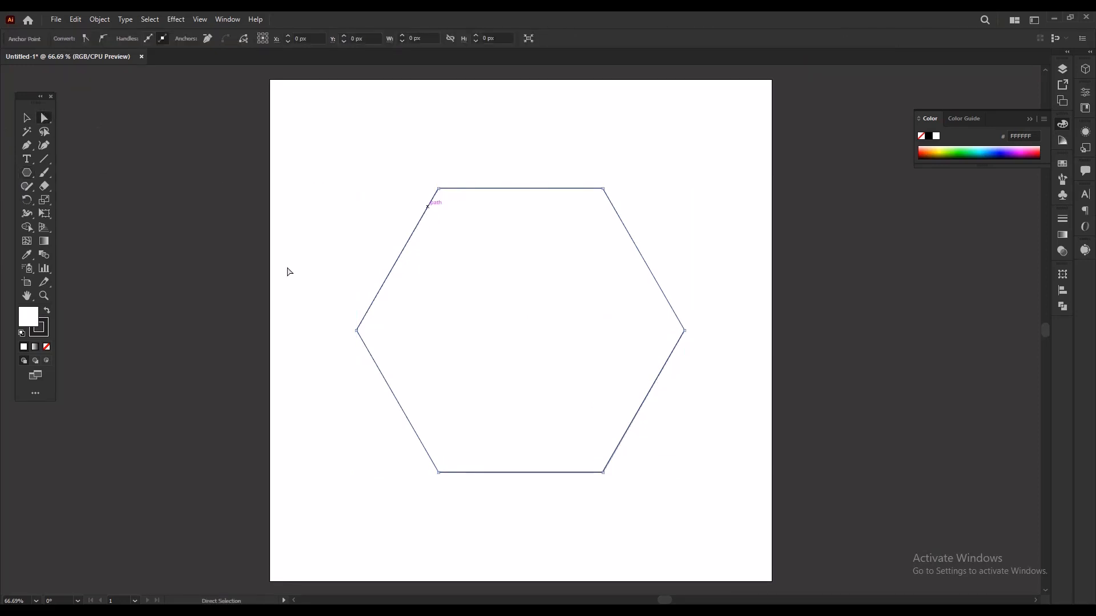
pyautogui.click(26, 117)
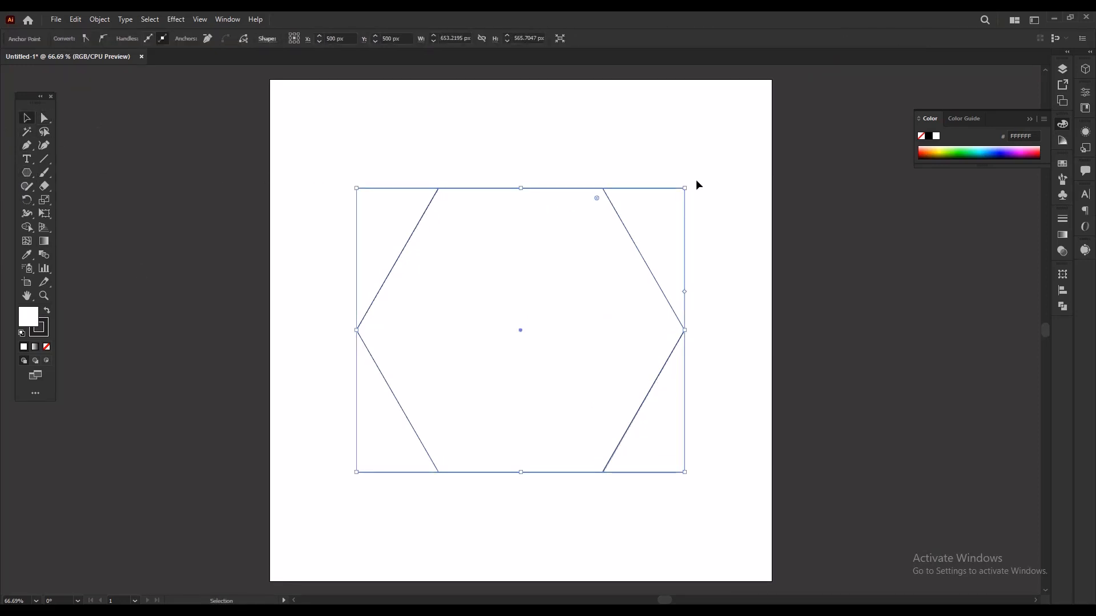
pyautogui.moveTo(688, 187); pyautogui.dragTo(683, 453)
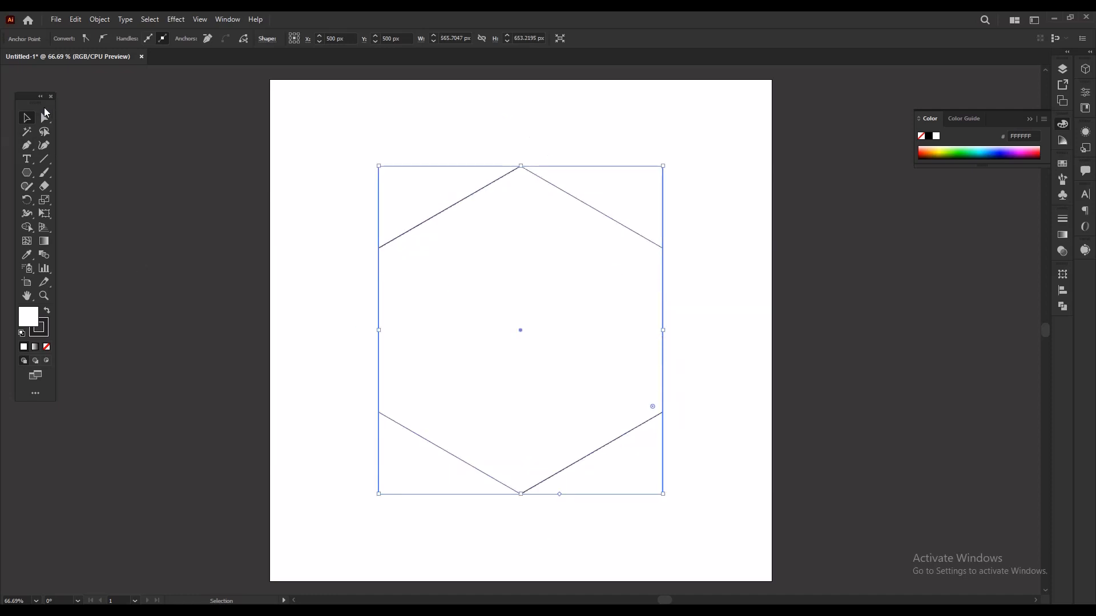
# Round the hexagon's three upper corners, giving the top corner a smaller radius than the two side corners
pyautogui.click(46, 116)
pyautogui.moveTo(300, 122); pyautogui.dragTo(710, 324)
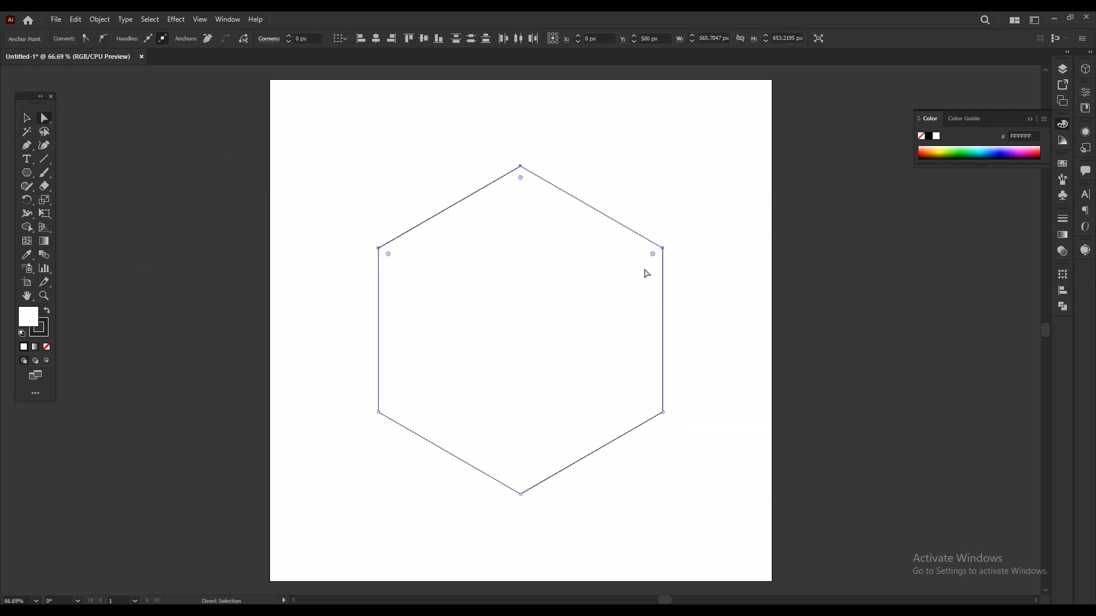
pyautogui.moveTo(654, 258); pyautogui.dragTo(650, 269)
pyautogui.moveTo(486, 143); pyautogui.dragTo(518, 186)
# Duplicate the rounded hexagon straight down by about 51 px, overlapping the original
pyautogui.click(27, 118)
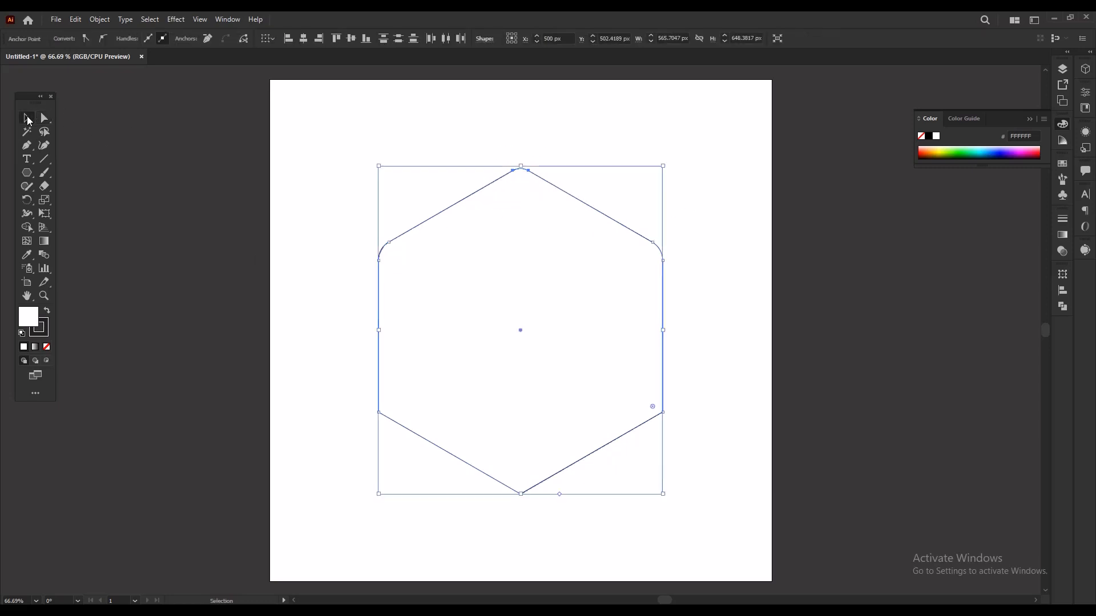
pyautogui.click(334, 183)
pyautogui.click(456, 206)
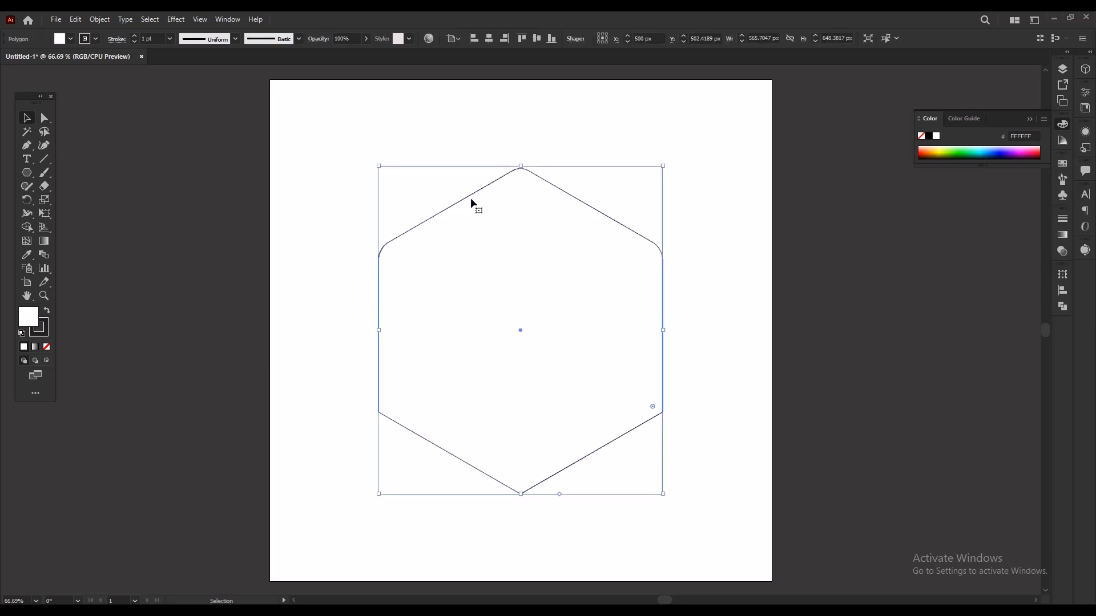
pyautogui.keyDown('shift'); pyautogui.click(471, 195); pyautogui.keyUp('shift')
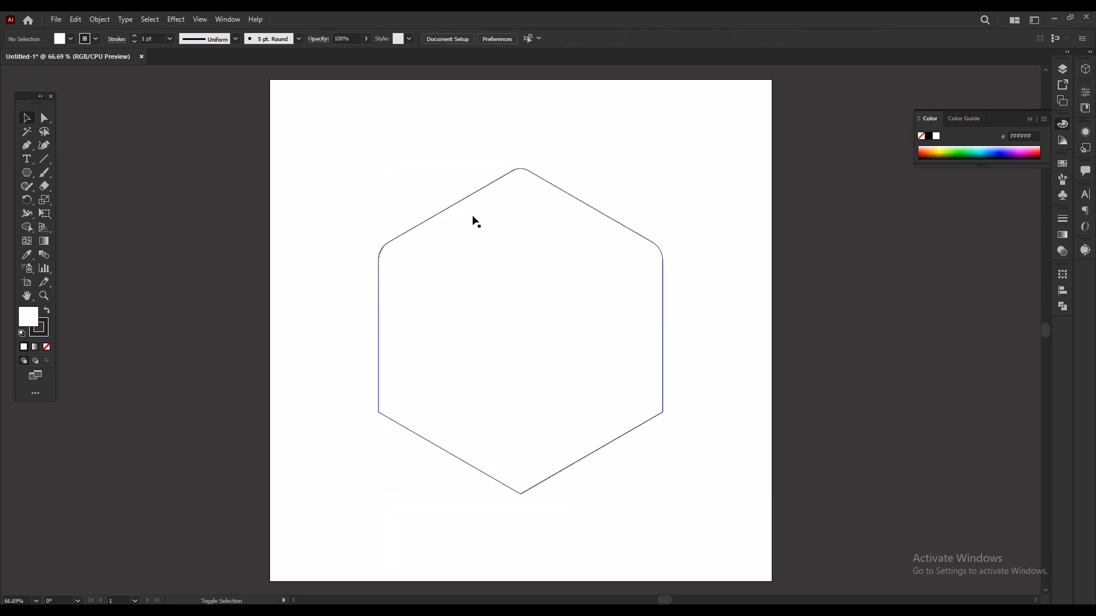
pyautogui.click(477, 193)
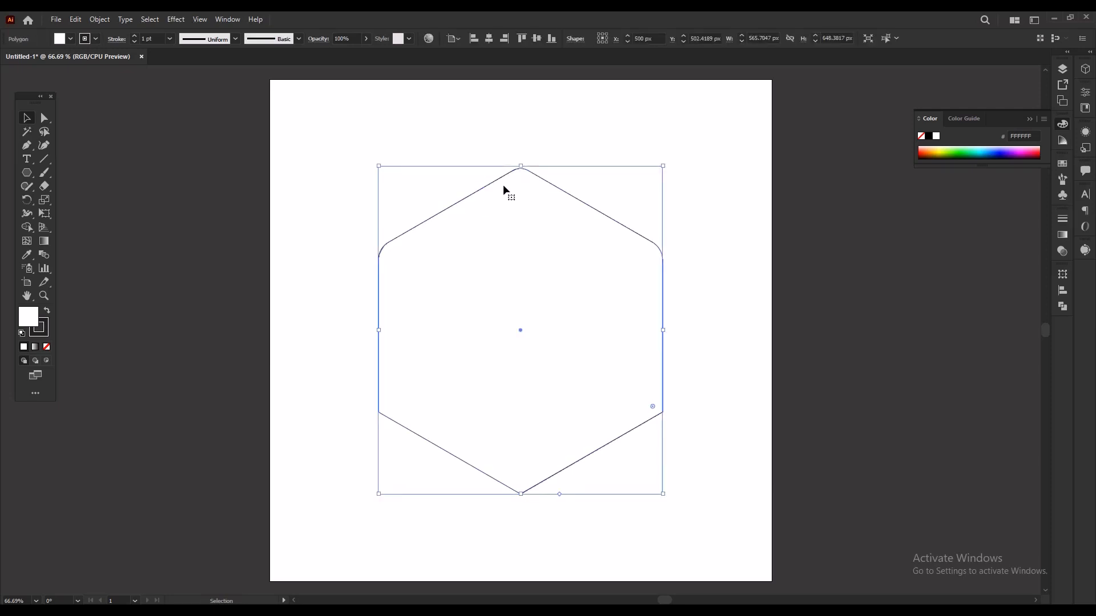
pyautogui.moveTo(489, 187); pyautogui.dragTo(487, 213)
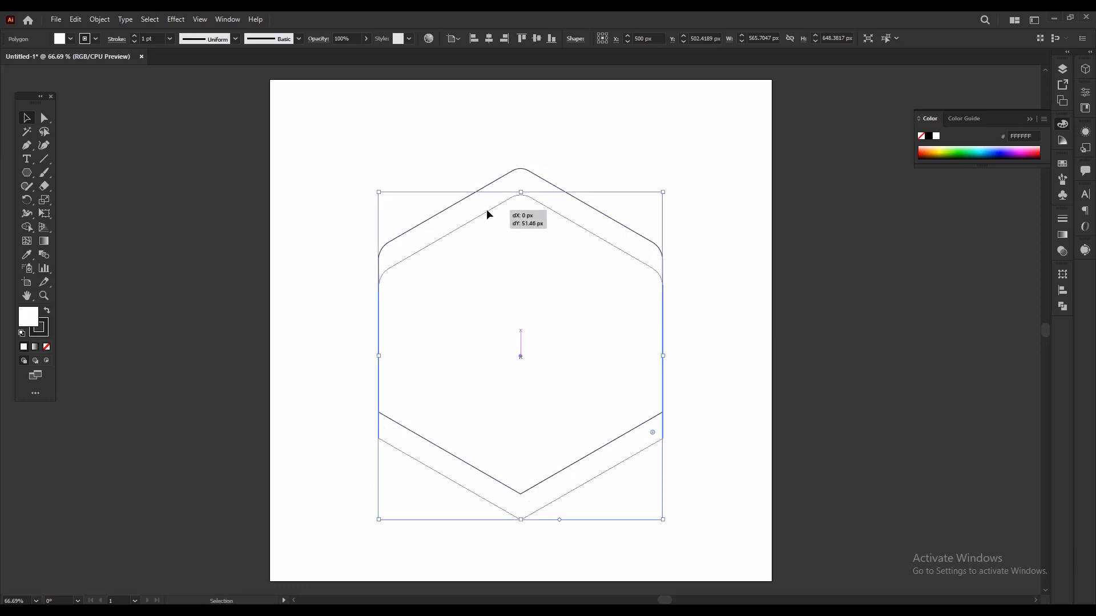
pyautogui.click(687, 240)
# Select both hexagons and remove everything below the upper band with Shape Builder, leaving only a chevron
pyautogui.moveTo(402, 177); pyautogui.dragTo(540, 284)
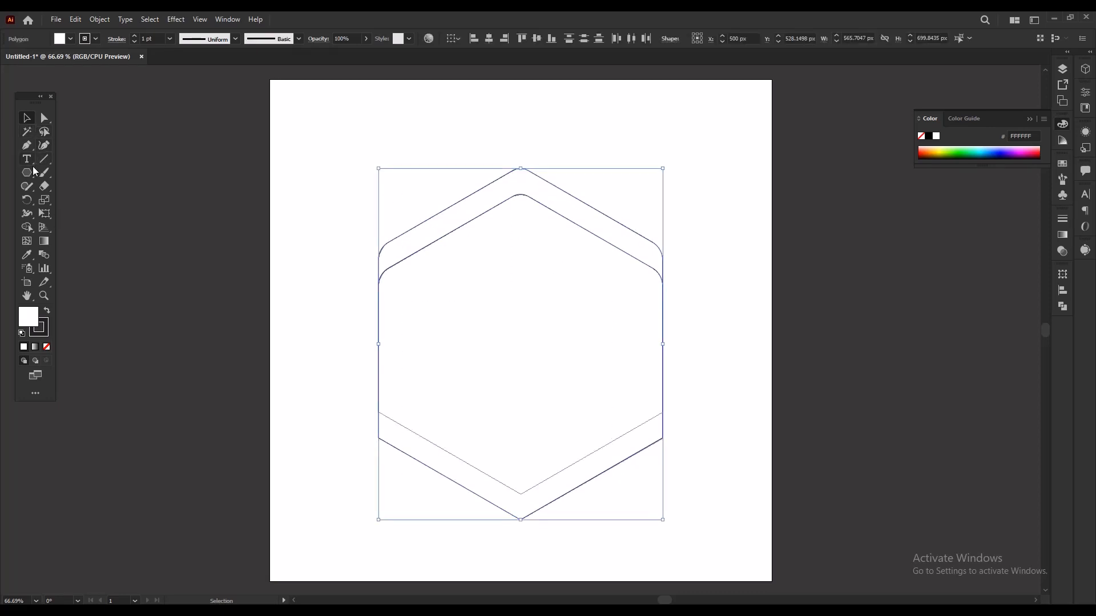
pyautogui.moveTo(29, 227); pyautogui.dragTo(103, 231)
pyautogui.moveTo(363, 357)
pyautogui.mouseDown()
pyautogui.moveTo(484, 365)
pyautogui.moveTo(644, 492)
pyautogui.mouseUp()
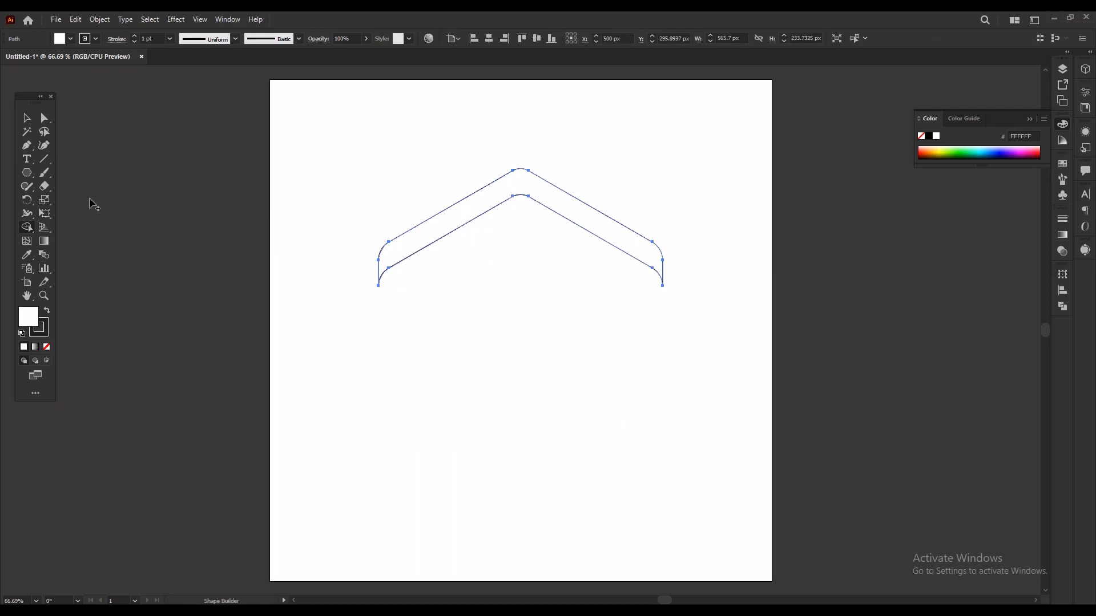
# Duplicate the chevron straight down by about 78 px and repeat the copy once to stack three chevrons
pyautogui.click(27, 118)
pyautogui.click(576, 197)
pyautogui.click(537, 204)
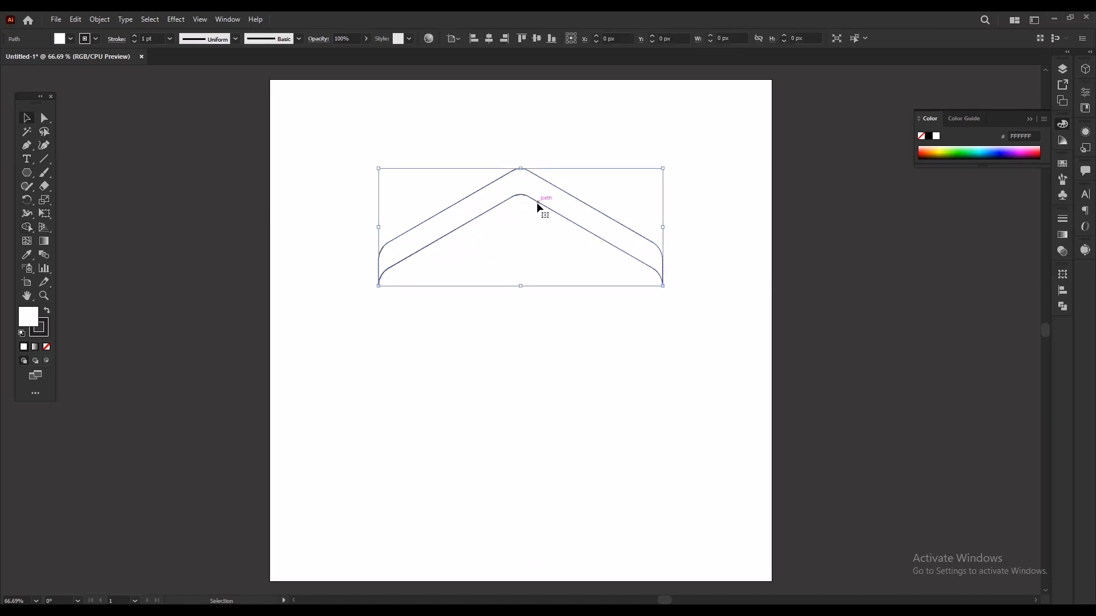
pyautogui.moveTo(538, 206); pyautogui.dragTo(541, 249)
pyautogui.press('alt')
pyautogui.press('a')
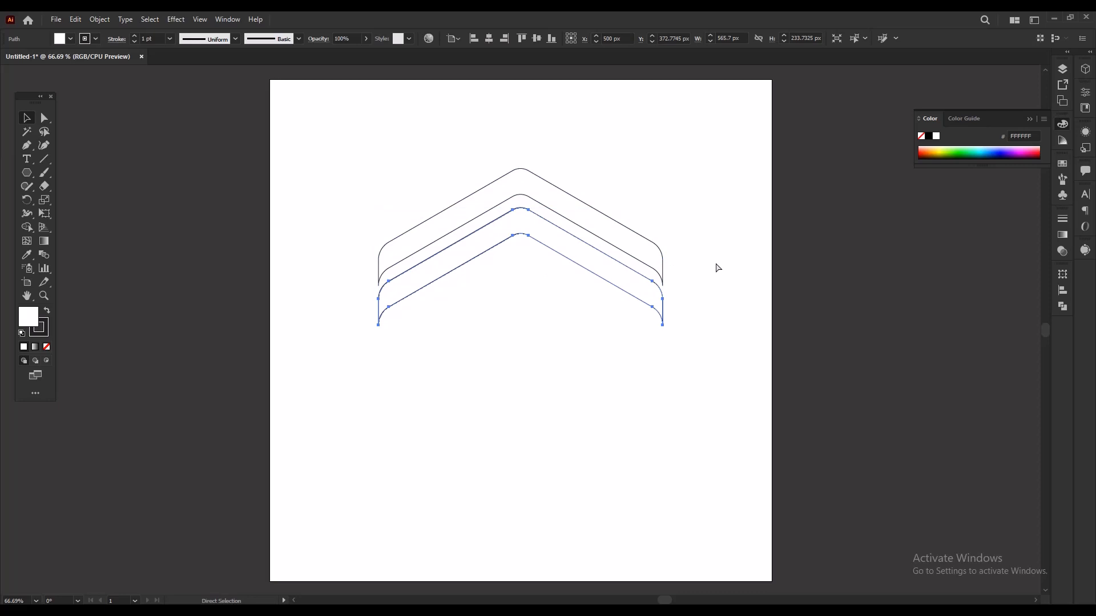
pyautogui.hotkey('ctrl', 'd')
pyautogui.click(733, 379)
pyautogui.moveTo(456, 144); pyautogui.dragTo(617, 389)
pyautogui.click(678, 249)
# Fill the top chevron with a linear gradient and add a middle colour stop at 50%
pyautogui.moveTo(538, 169); pyautogui.dragTo(553, 197)
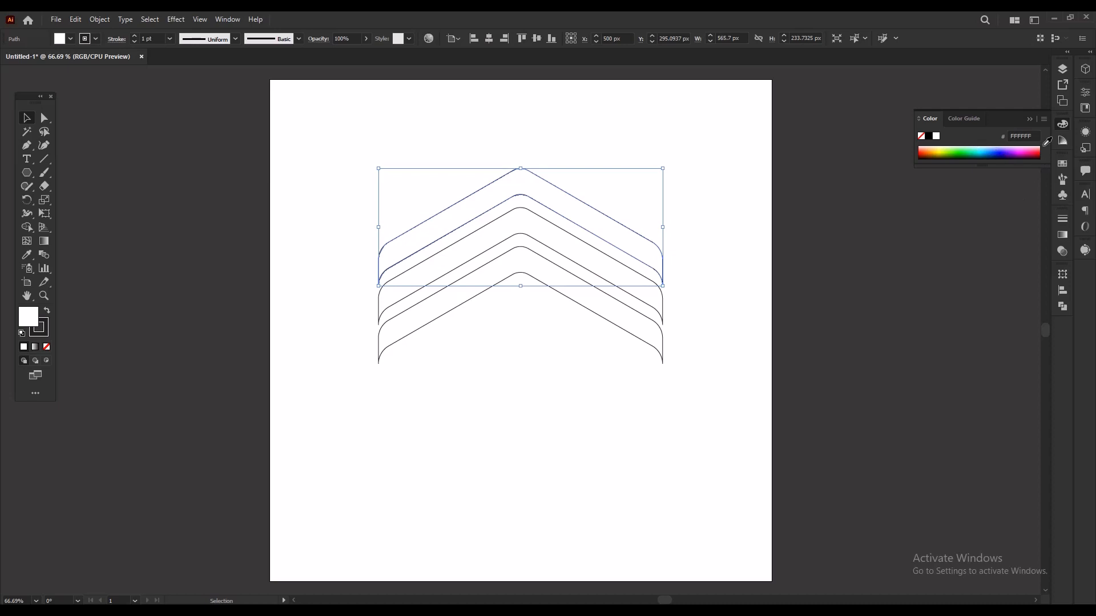
pyautogui.click(1064, 236)
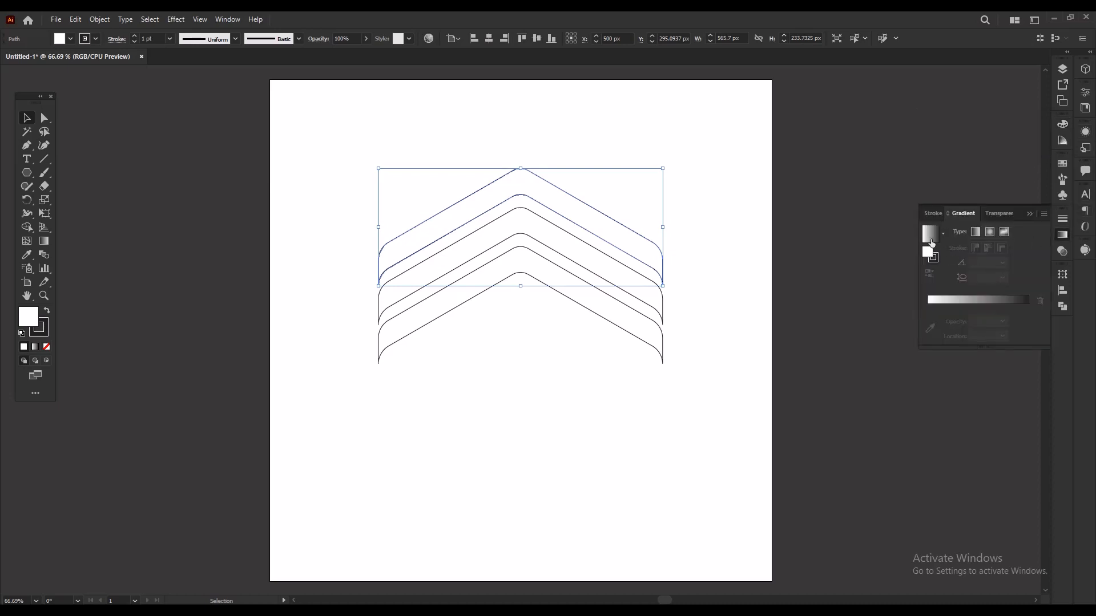
pyautogui.click(930, 234)
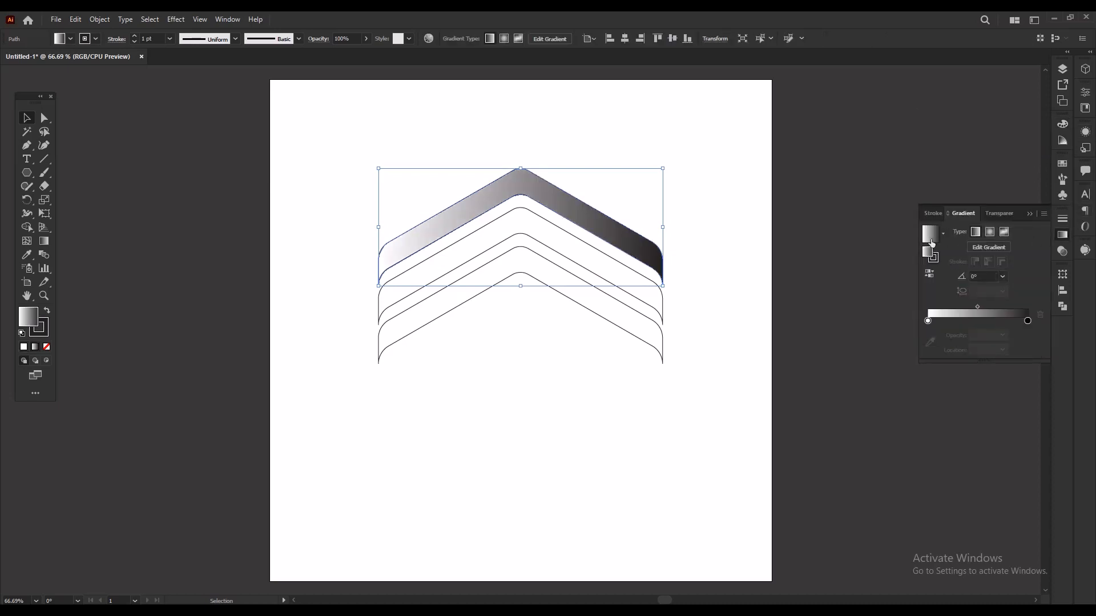
pyautogui.click(978, 321)
pyautogui.click(1002, 350)
pyautogui.click(1002, 350)
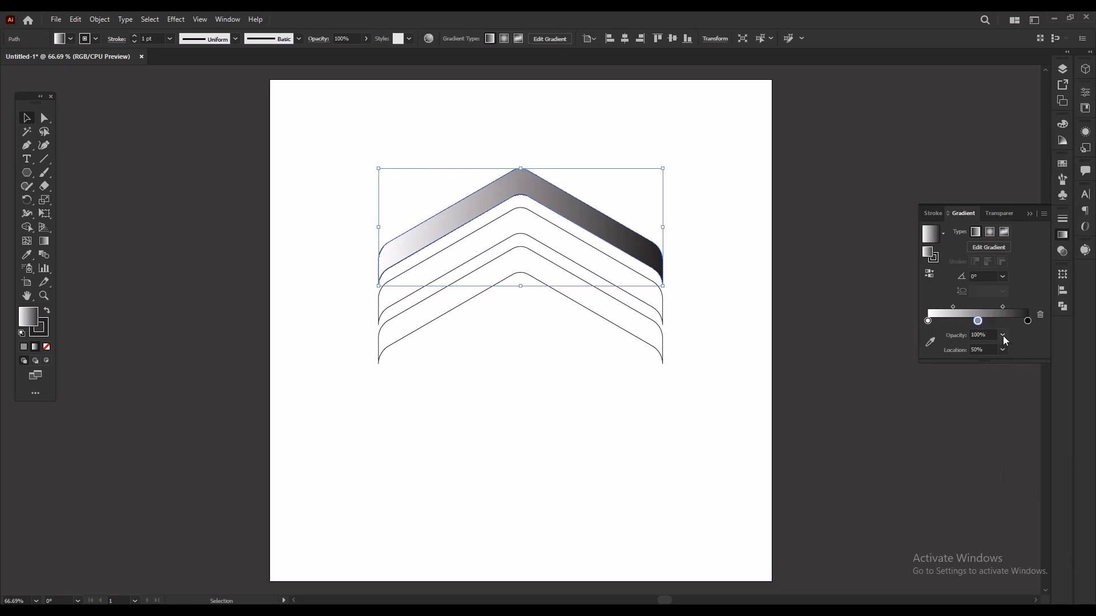
# Set the gradient's first colour stop to black
pyautogui.doubleClick(977, 322)
pyautogui.click(928, 321)
pyautogui.doubleClick(928, 320)
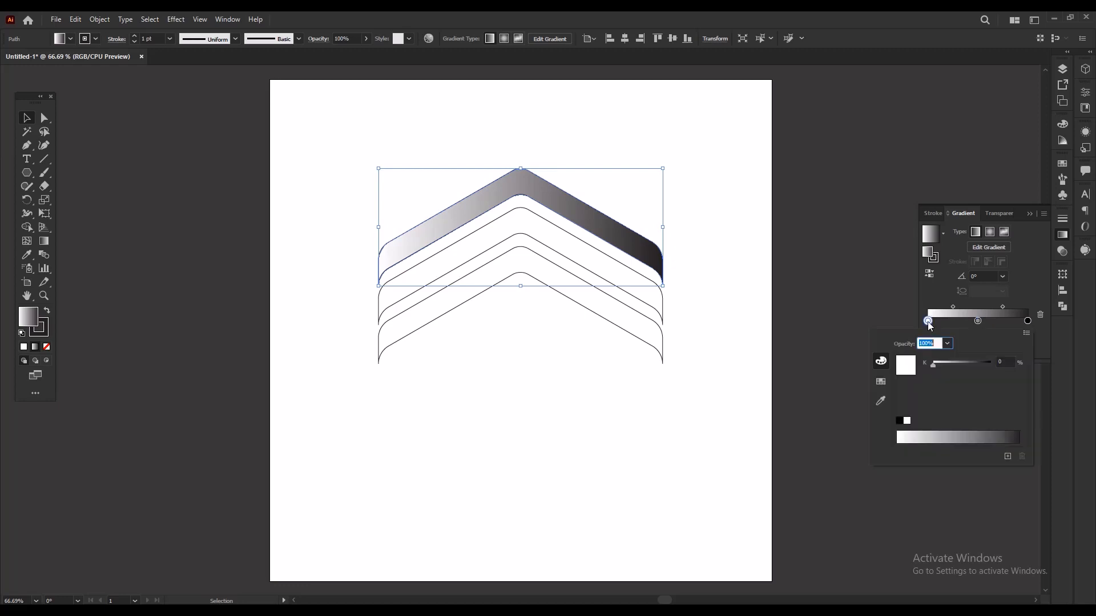
pyautogui.click(881, 381)
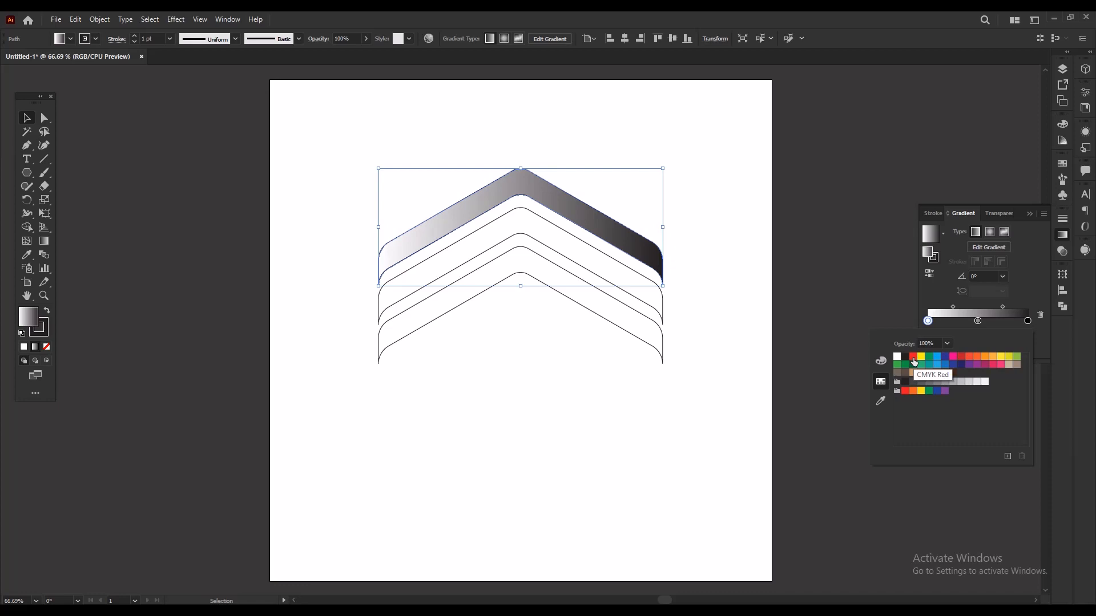
pyautogui.click(901, 358)
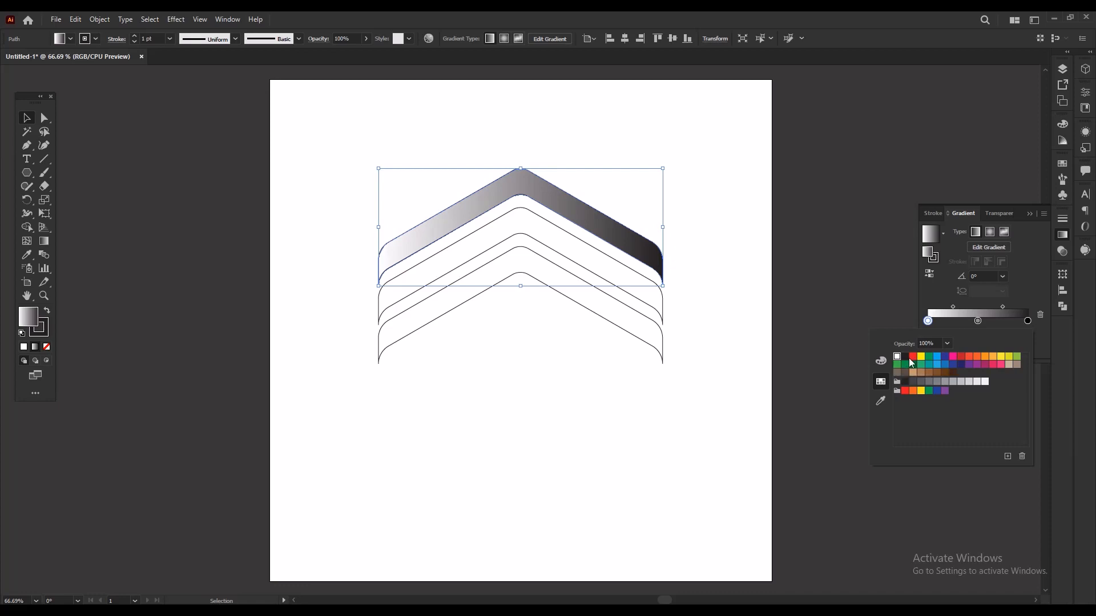
pyautogui.click(905, 357)
pyautogui.click(882, 361)
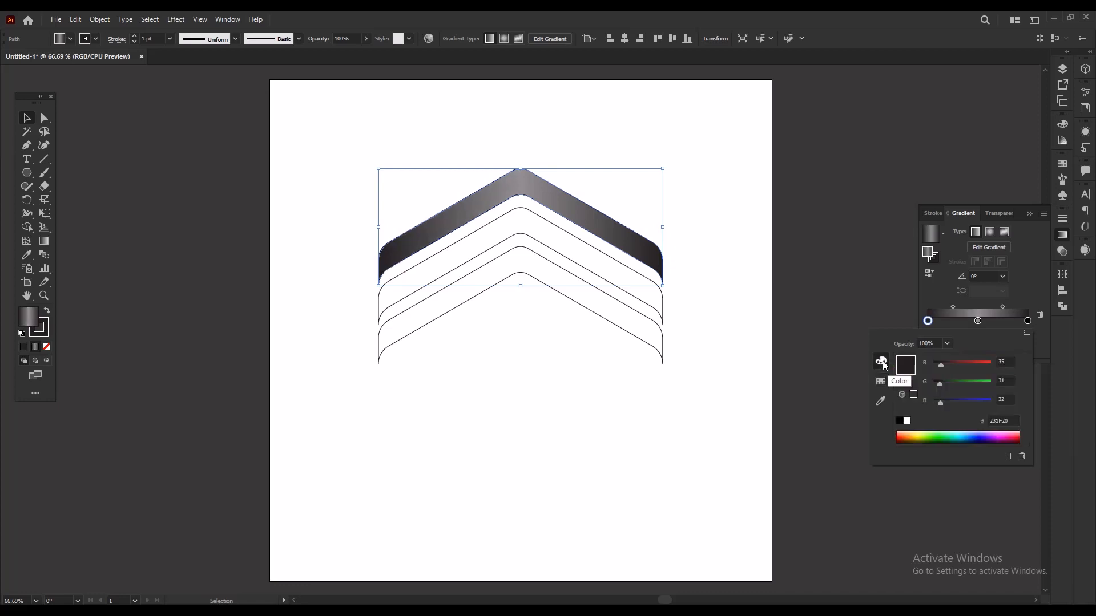
pyautogui.click(900, 422)
# Set the gradient's middle colour stop to the CMYK Red swatch
pyautogui.click(977, 321)
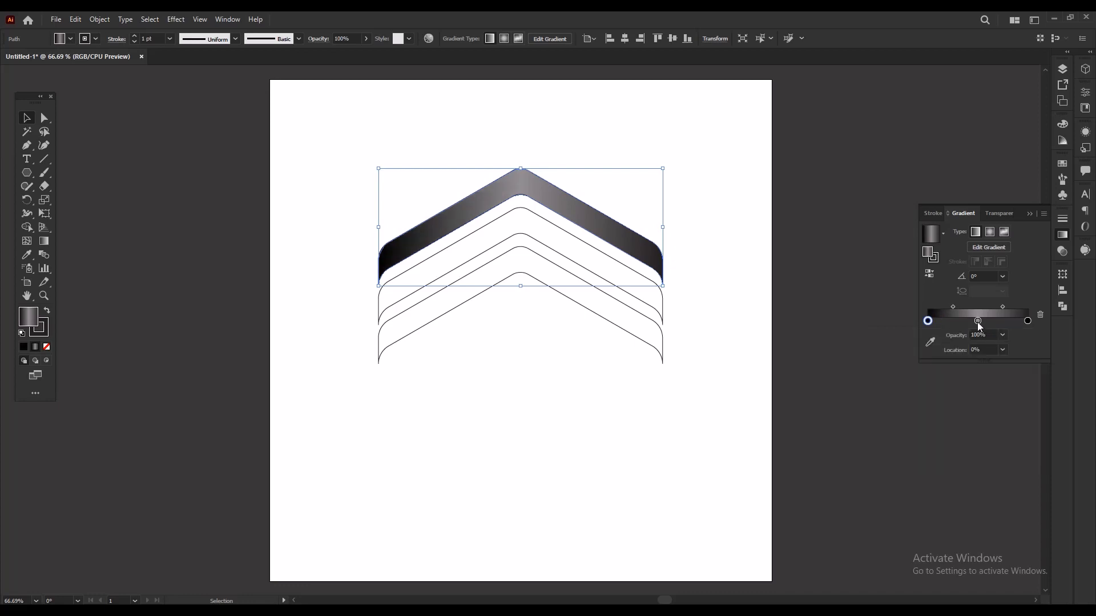
pyautogui.click(978, 321)
pyautogui.doubleClick(978, 322)
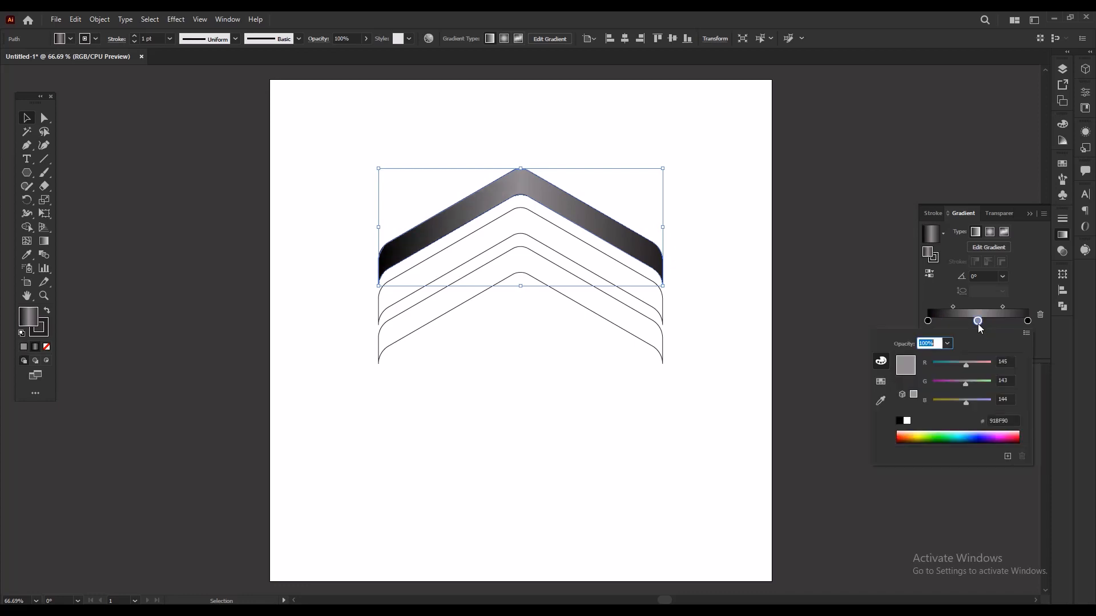
pyautogui.click(881, 381)
pyautogui.click(913, 358)
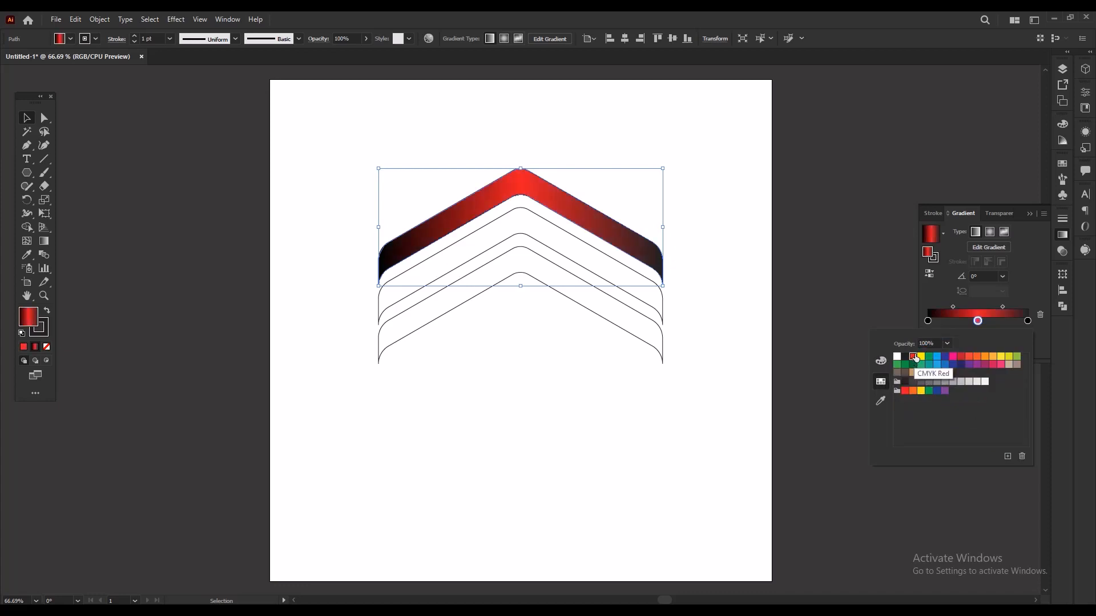
# Set the gradient's first and last colour stops to the CMYK Red swatch as well
pyautogui.doubleClick(927, 322)
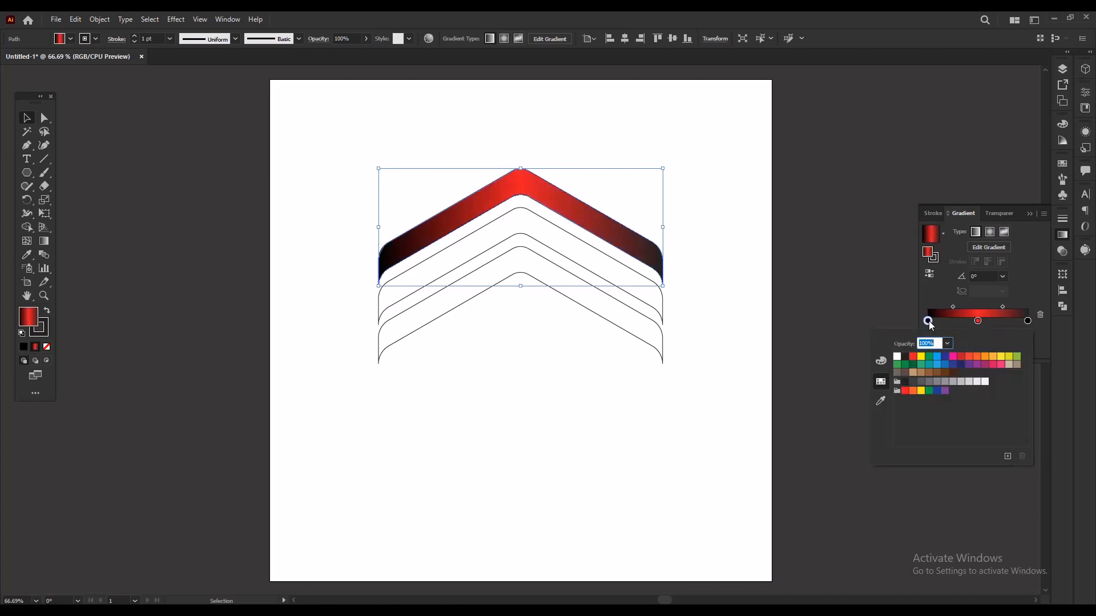
pyautogui.click(913, 358)
pyautogui.doubleClick(1027, 321)
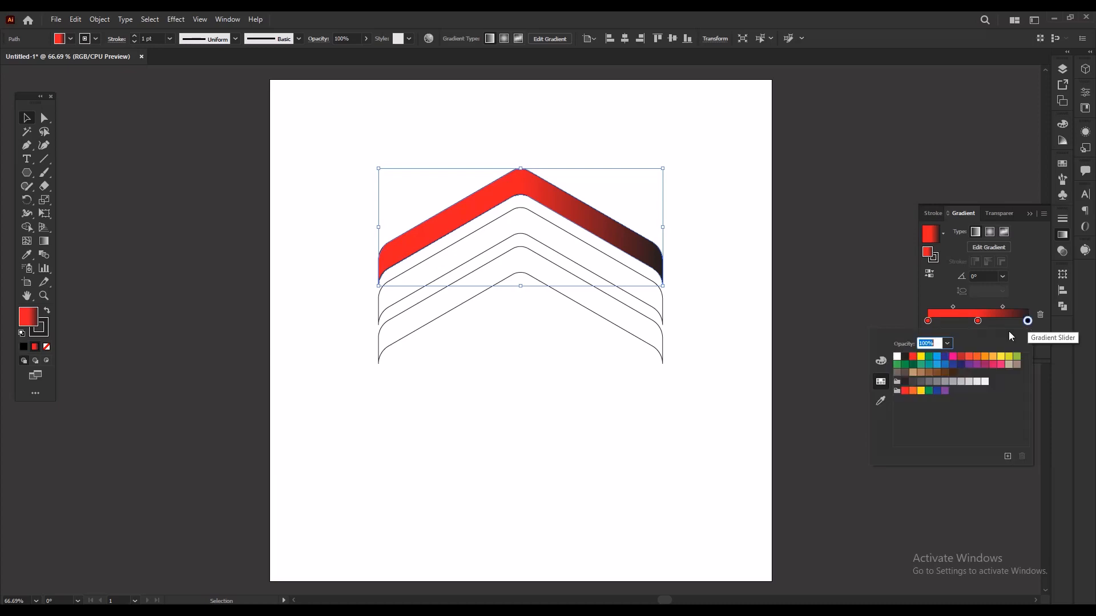
pyautogui.click(913, 358)
# Darken the gradient's first colour stop by setting its RGB red value to 100
pyautogui.click(928, 321)
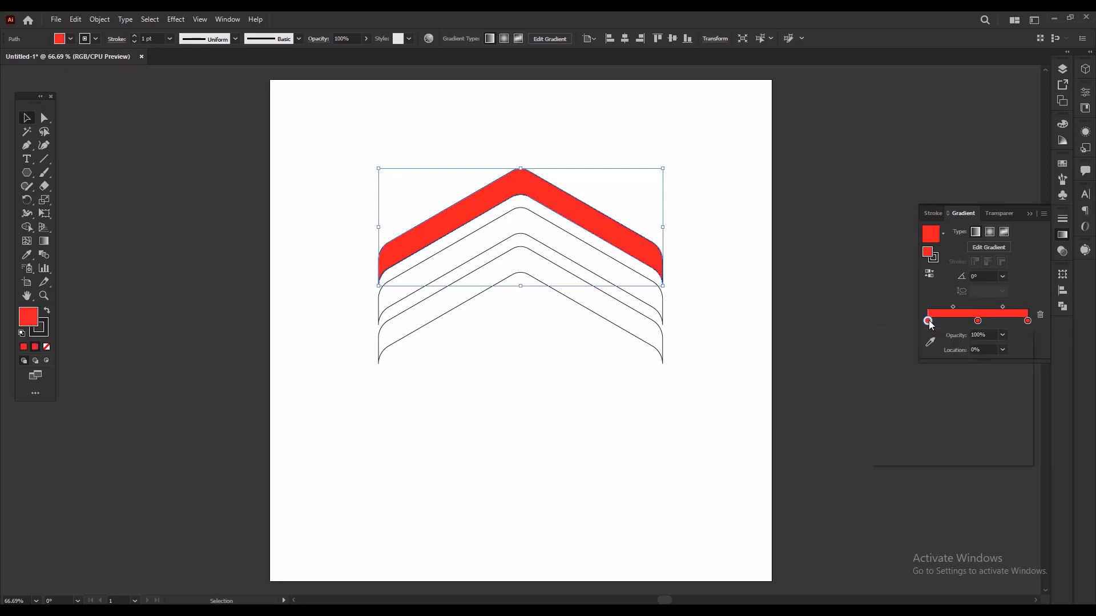
pyautogui.doubleClick(928, 322)
pyautogui.click(884, 392)
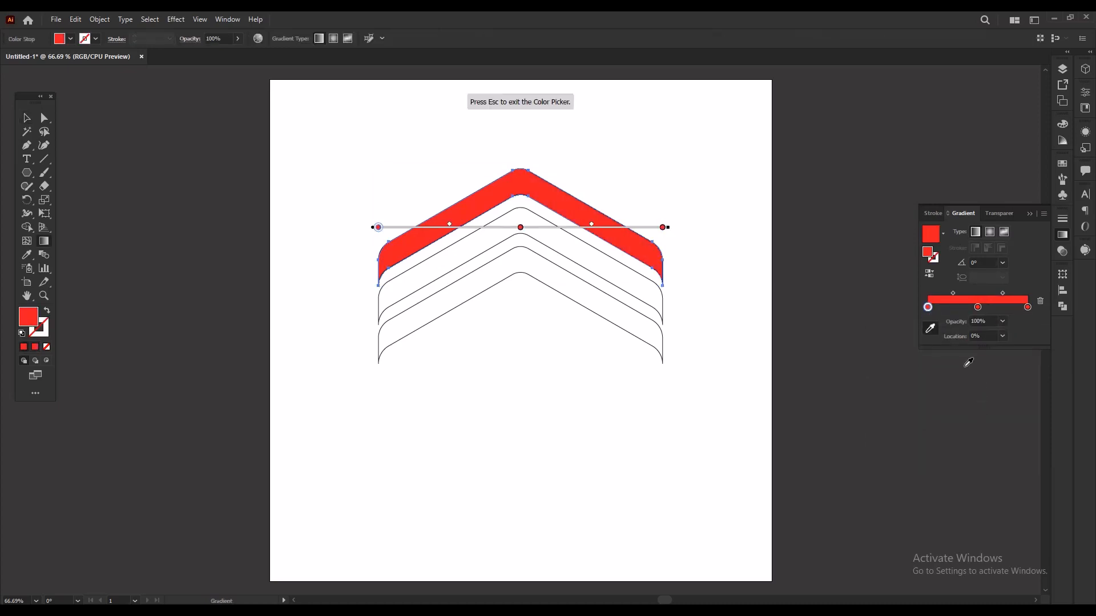
pyautogui.doubleClick(928, 308)
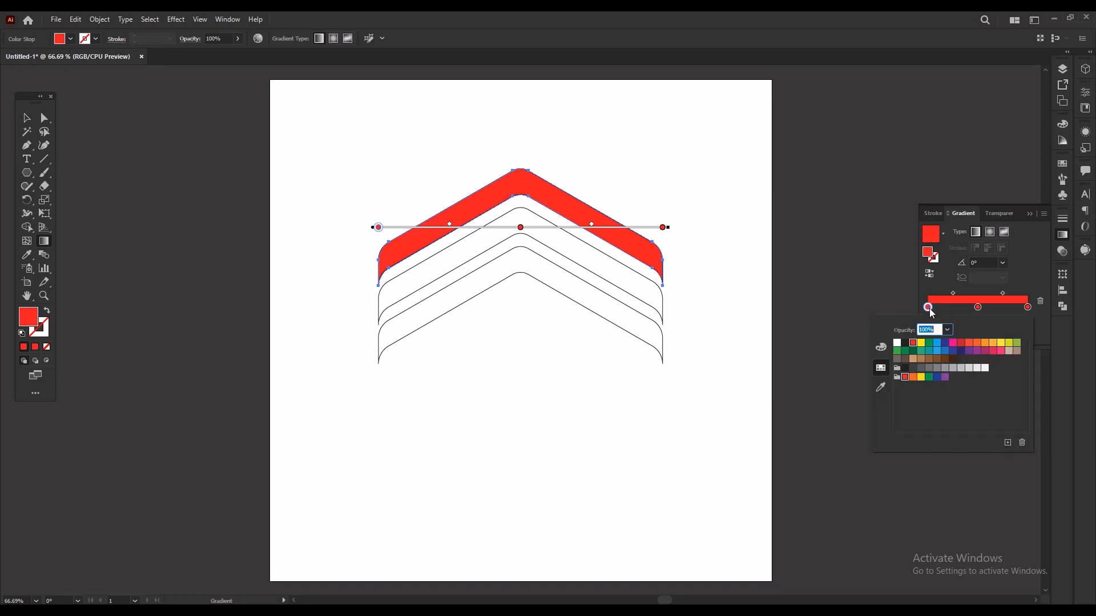
pyautogui.click(881, 347)
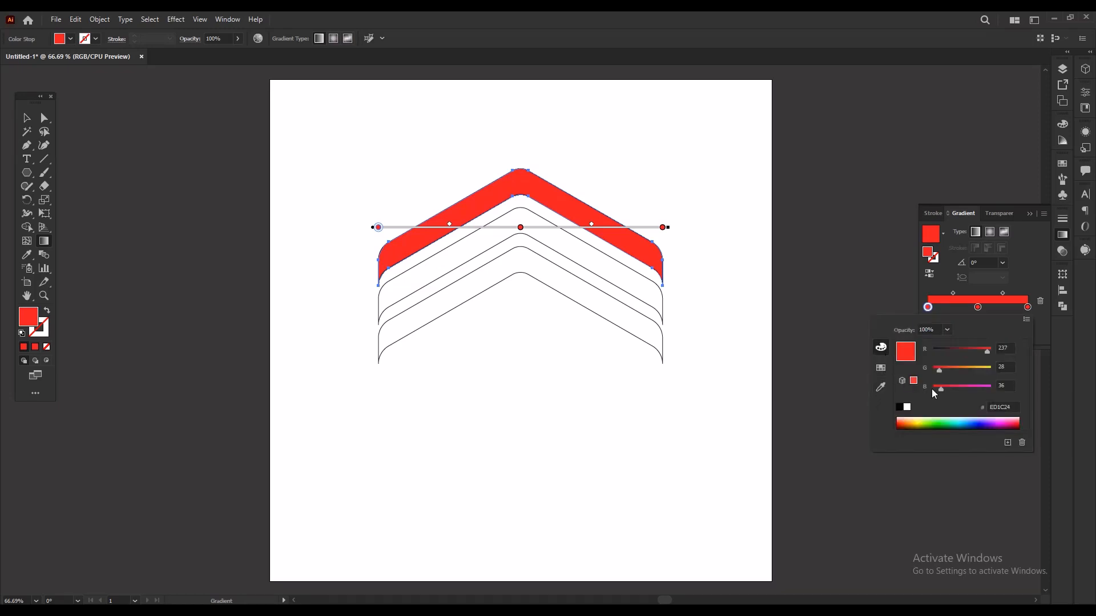
pyautogui.moveTo(987, 352); pyautogui.dragTo(964, 352)
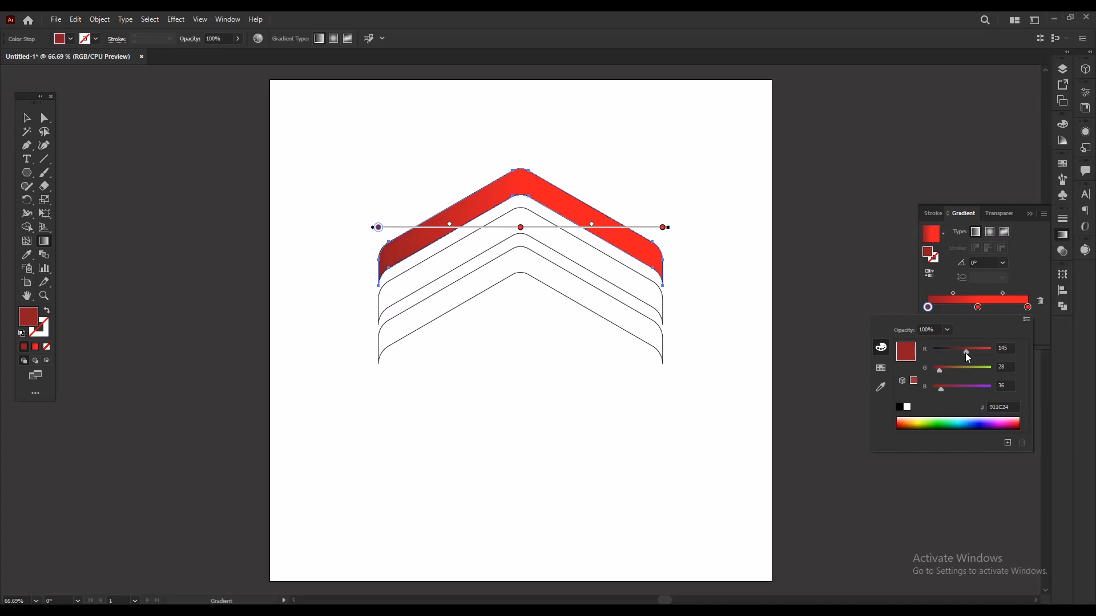
pyautogui.moveTo(965, 353); pyautogui.dragTo(955, 351)
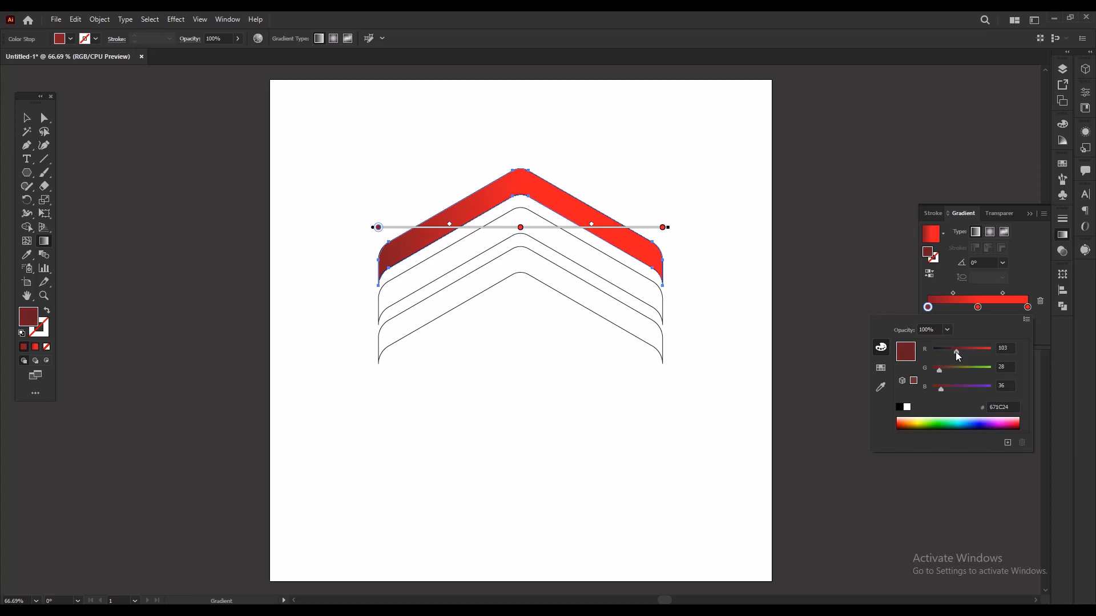
pyautogui.click(1008, 348)
pyautogui.write('10')
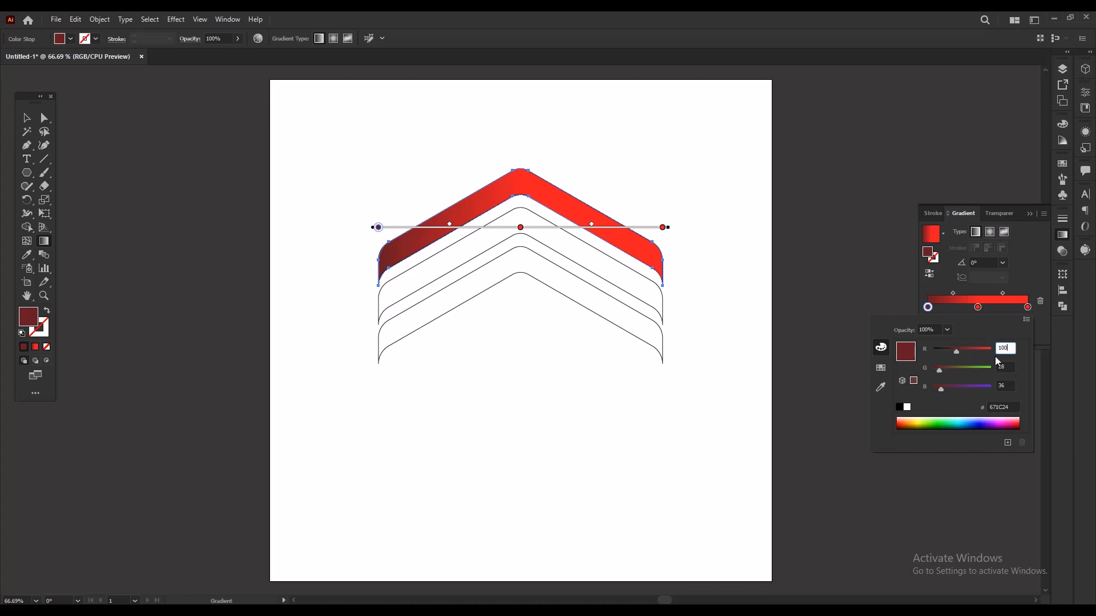
pyautogui.write('0')
pyautogui.click(1004, 366)
# Darken the gradient's last colour stop by setting its RGB red value to 100
pyautogui.doubleClick(1027, 307)
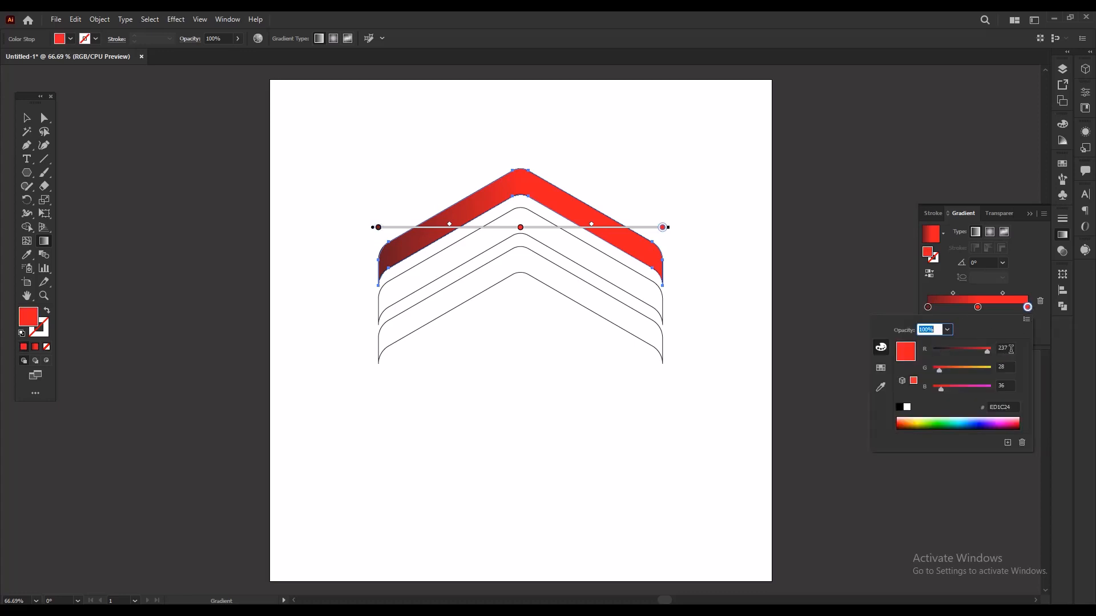
pyautogui.click(1011, 350)
pyautogui.write('100')
pyautogui.press('Return')
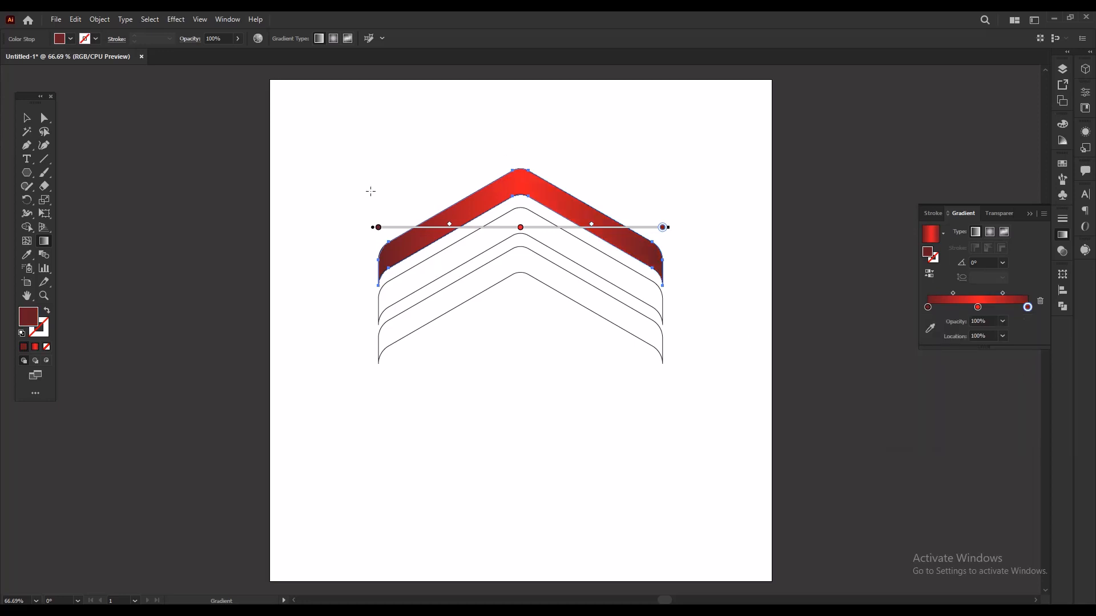
# Remove the black stroke from the gradient-filled top chevron
pyautogui.click(28, 117)
pyautogui.moveTo(507, 152); pyautogui.dragTo(544, 206)
pyautogui.click(40, 329)
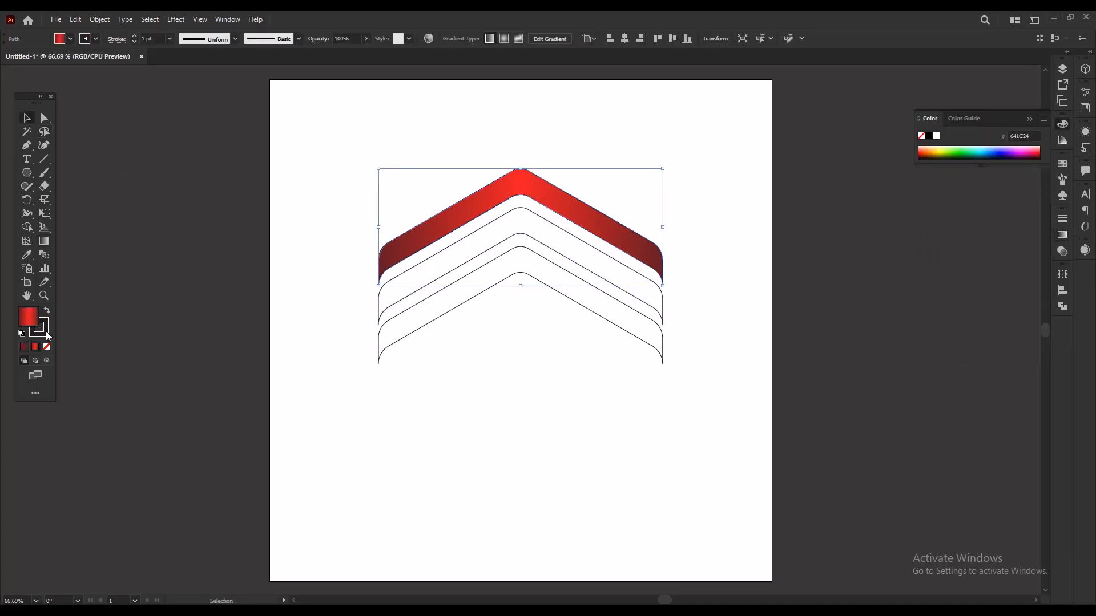
pyautogui.click(96, 38)
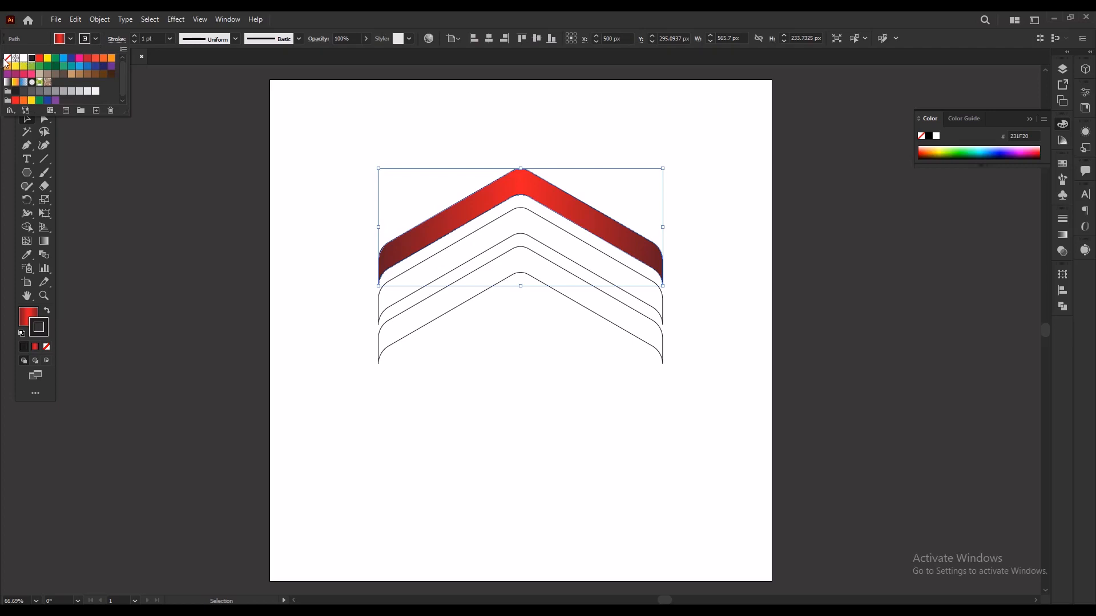
pyautogui.click(8, 58)
pyautogui.click(95, 39)
pyautogui.click(71, 308)
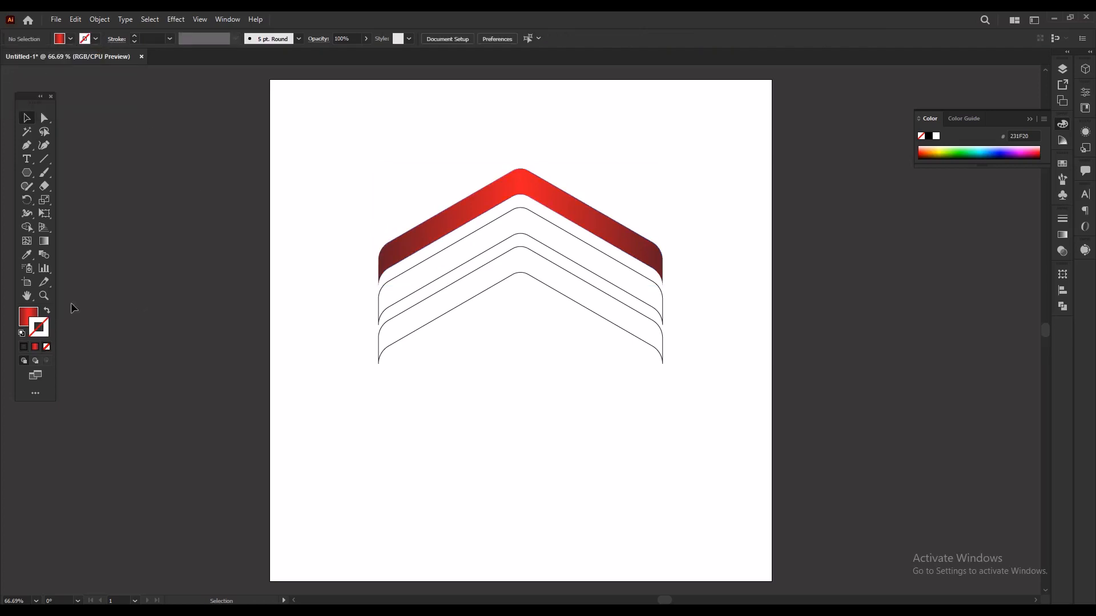
# Copy the top chevron's red gradient and strokeless appearance onto the two unfilled chevrons with the Eyedropper
pyautogui.click(516, 188)
pyautogui.moveTo(577, 344); pyautogui.dragTo(515, 230)
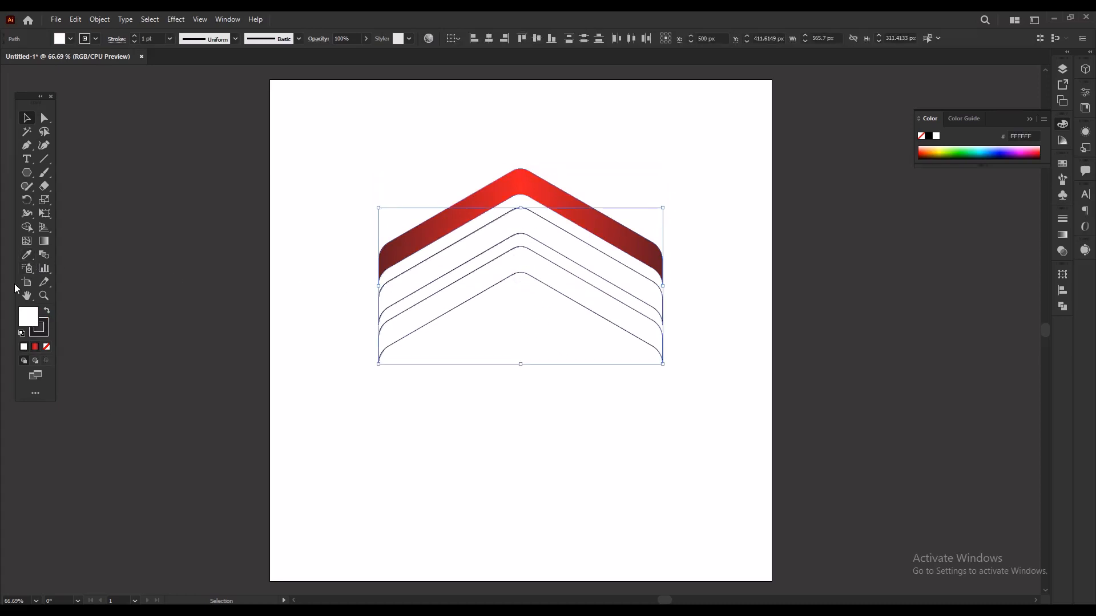
pyautogui.click(26, 254)
pyautogui.click(468, 204)
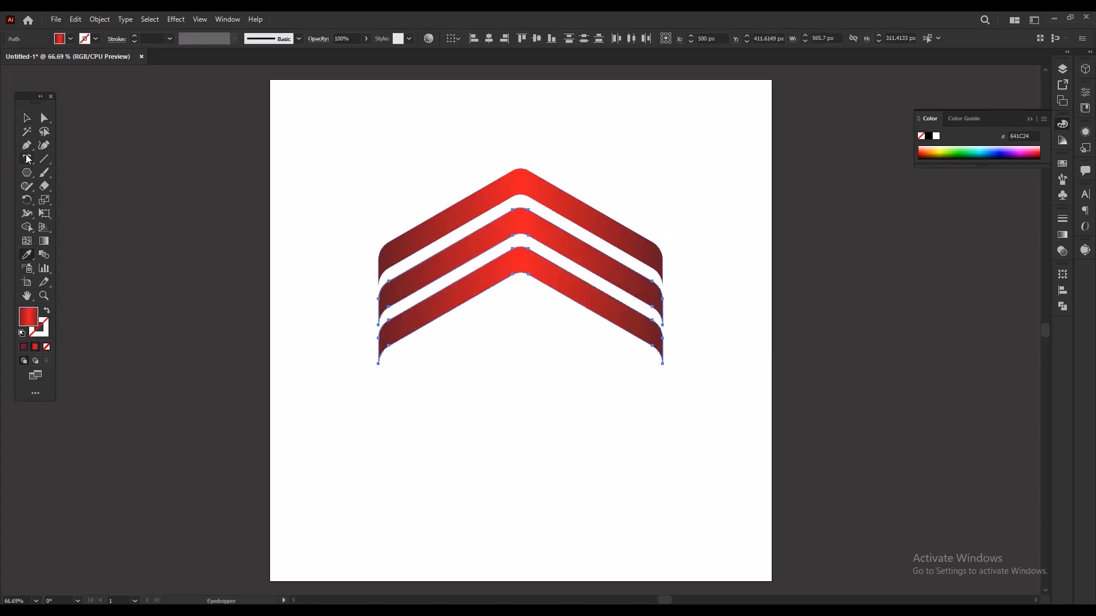
pyautogui.click(26, 117)
pyautogui.click(361, 443)
# Scale the three chevrons together to about 392 px wide and duplicate the set directly below the original
pyautogui.moveTo(491, 135); pyautogui.dragTo(597, 379)
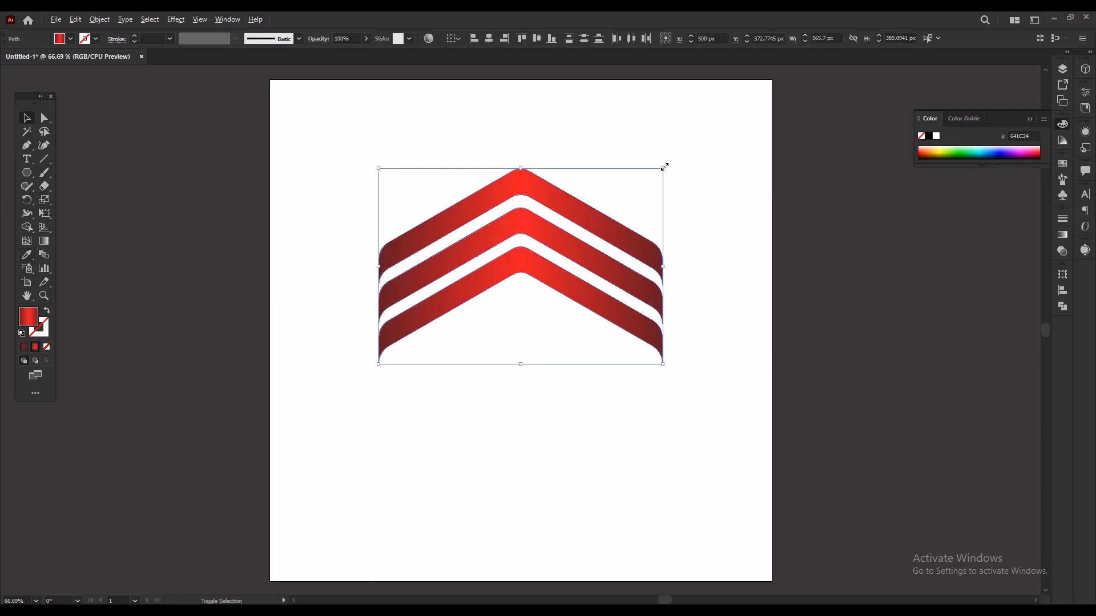
pyautogui.moveTo(665, 166); pyautogui.dragTo(619, 197)
pyautogui.moveTo(529, 250); pyautogui.dragTo(579, 294)
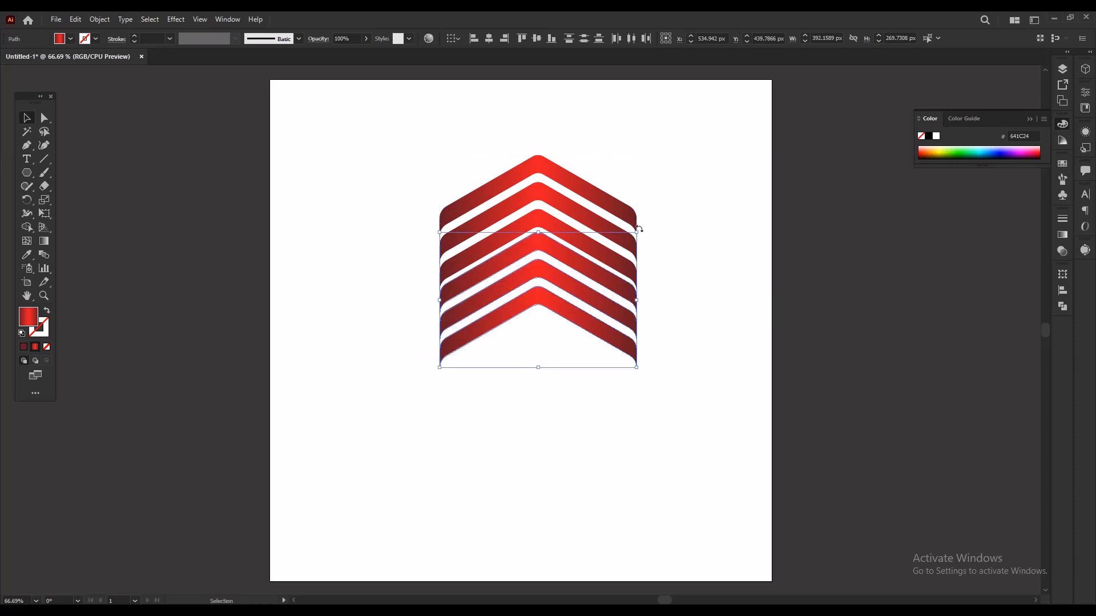
# Rotate the duplicated chevron set 90° counterclockwise so it points left, and move it beneath the original set's left half
pyautogui.moveTo(638, 229); pyautogui.dragTo(463, 192)
pyautogui.moveTo(494, 258); pyautogui.dragTo(443, 322)
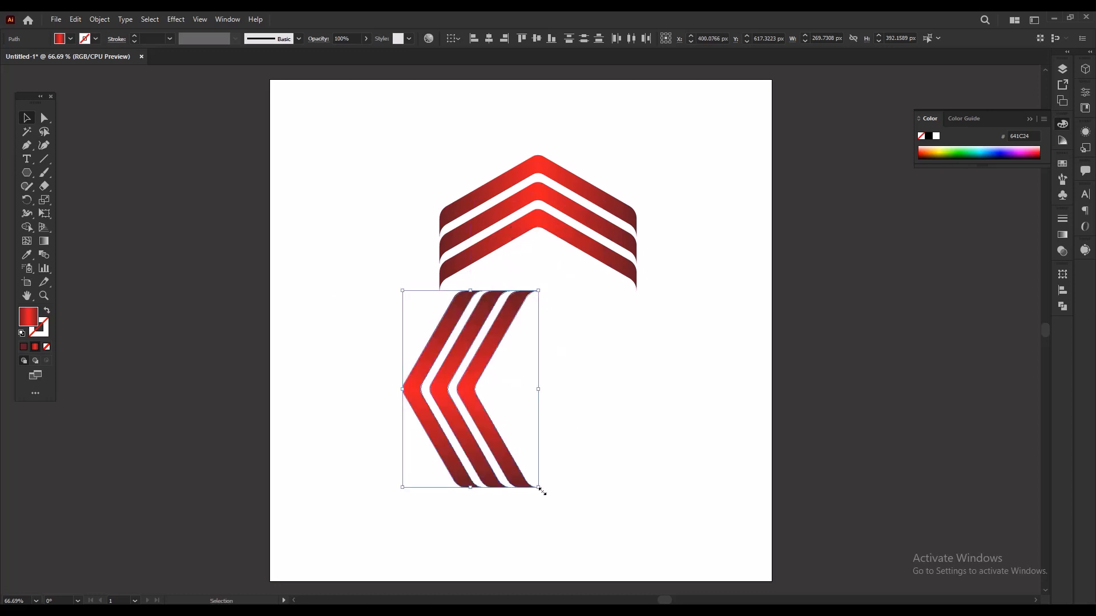
pyautogui.click(541, 491)
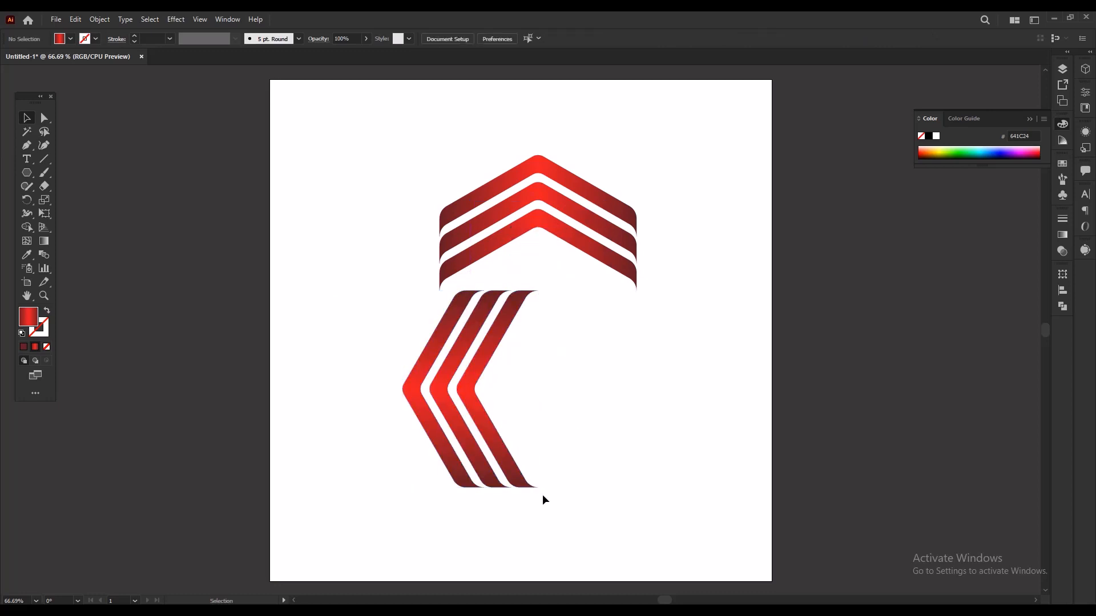
pyautogui.click(518, 485)
pyautogui.moveTo(549, 512); pyautogui.dragTo(451, 468)
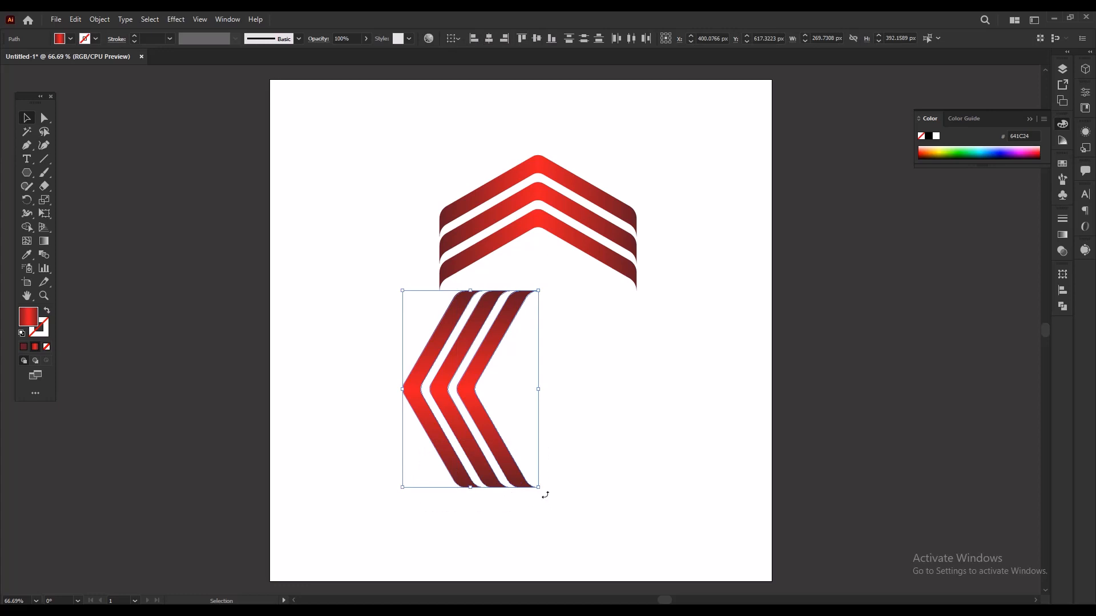
# Rotate the left-pointing set further to point toward the lower left, and fit its upper ends under the top set's left arm
pyautogui.moveTo(545, 495); pyautogui.dragTo(572, 428)
pyautogui.moveTo(487, 362); pyautogui.dragTo(489, 360)
pyautogui.moveTo(359, 369); pyautogui.dragTo(538, 418)
pyautogui.moveTo(460, 370); pyautogui.dragTo(494, 344)
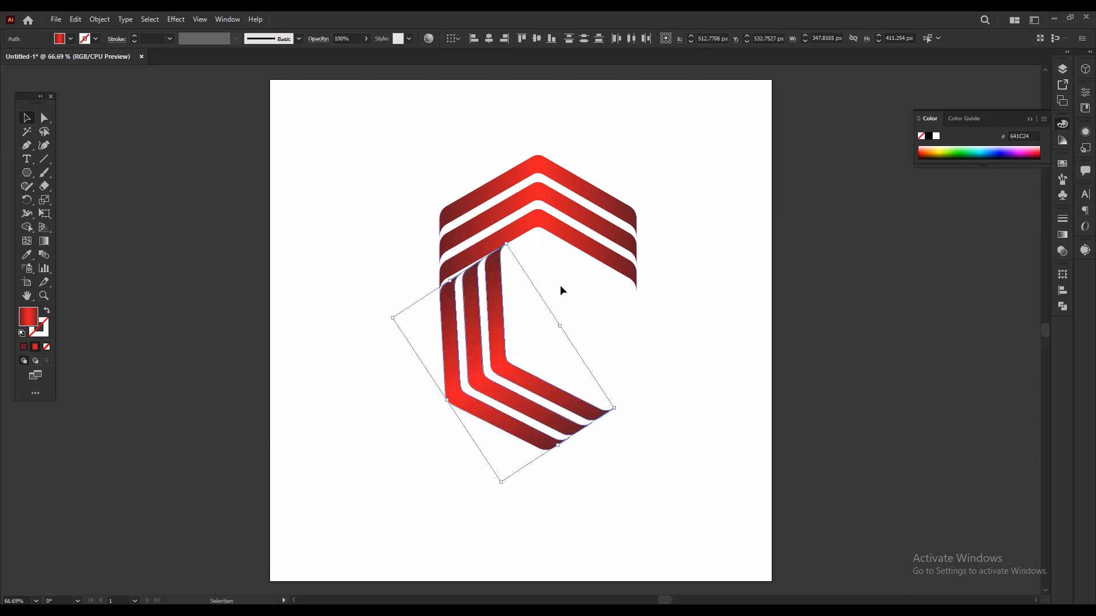
pyautogui.moveTo(619, 408); pyautogui.dragTo(621, 412)
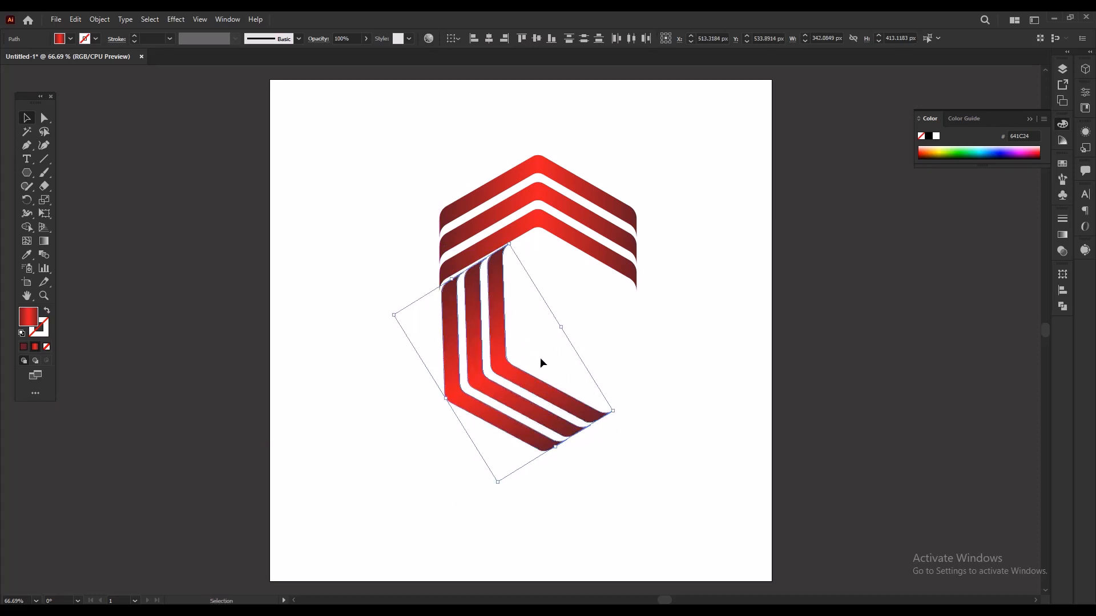
pyautogui.moveTo(496, 329); pyautogui.dragTo(495, 333)
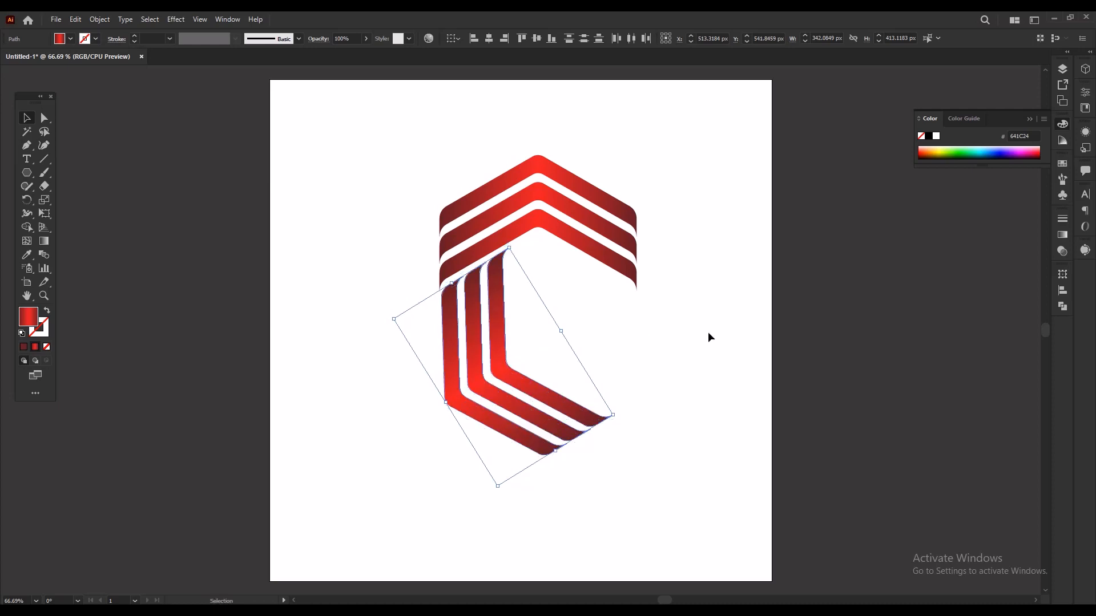
# Duplicate the lower-left chevron set to the right and rotate the copy so its bend points toward the lower right
pyautogui.click(698, 349)
pyautogui.click(499, 376)
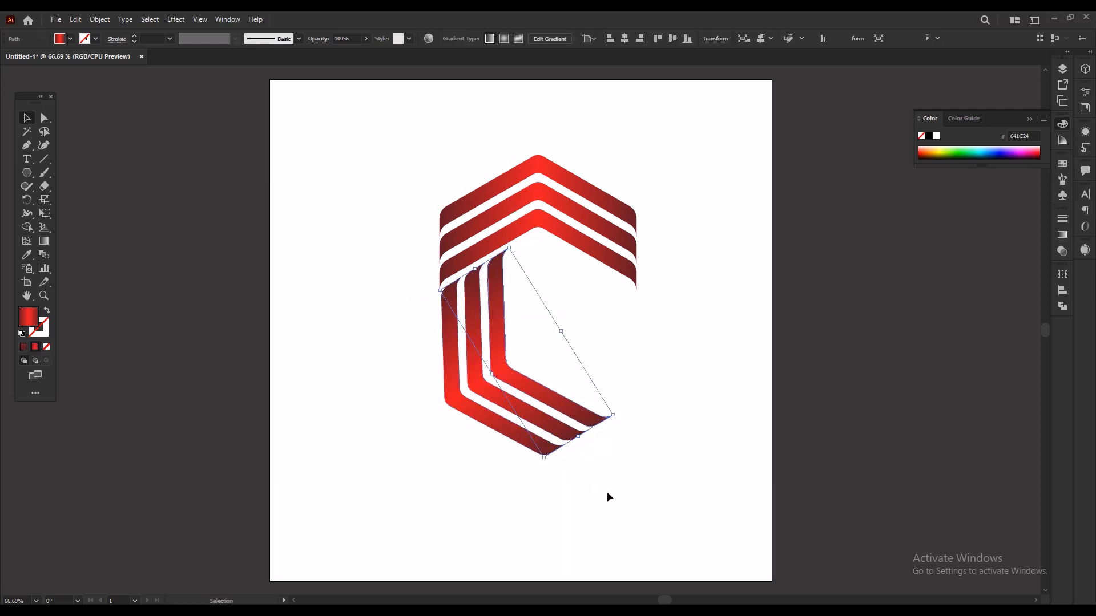
pyautogui.moveTo(608, 493); pyautogui.dragTo(664, 384)
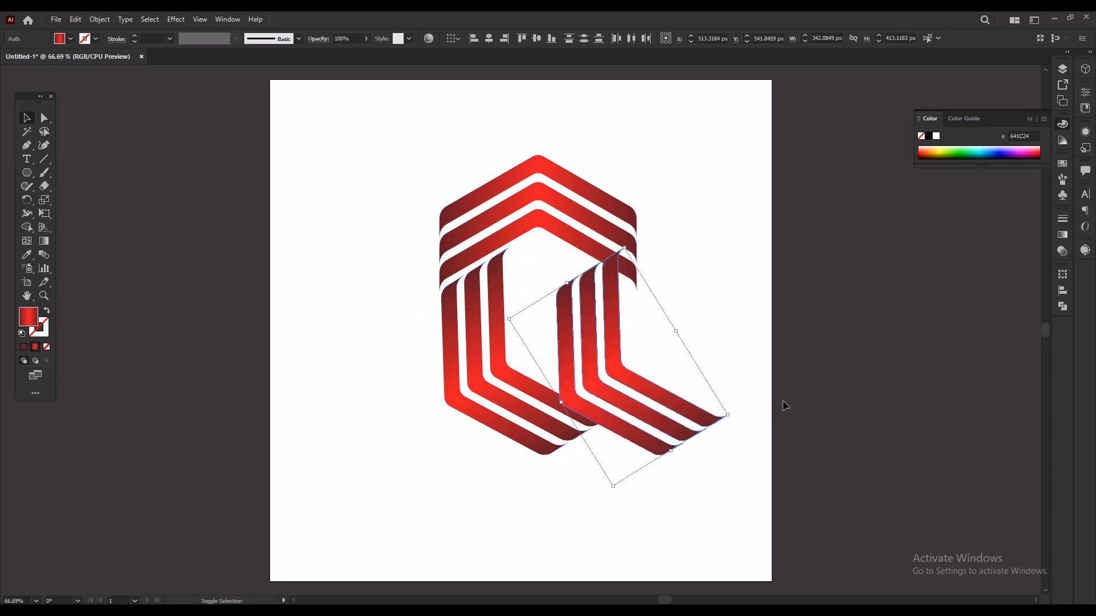
pyautogui.moveTo(735, 413); pyautogui.dragTo(586, 128)
pyautogui.moveTo(619, 320); pyautogui.dragTo(656, 284)
pyautogui.moveTo(765, 234); pyautogui.dragTo(771, 257)
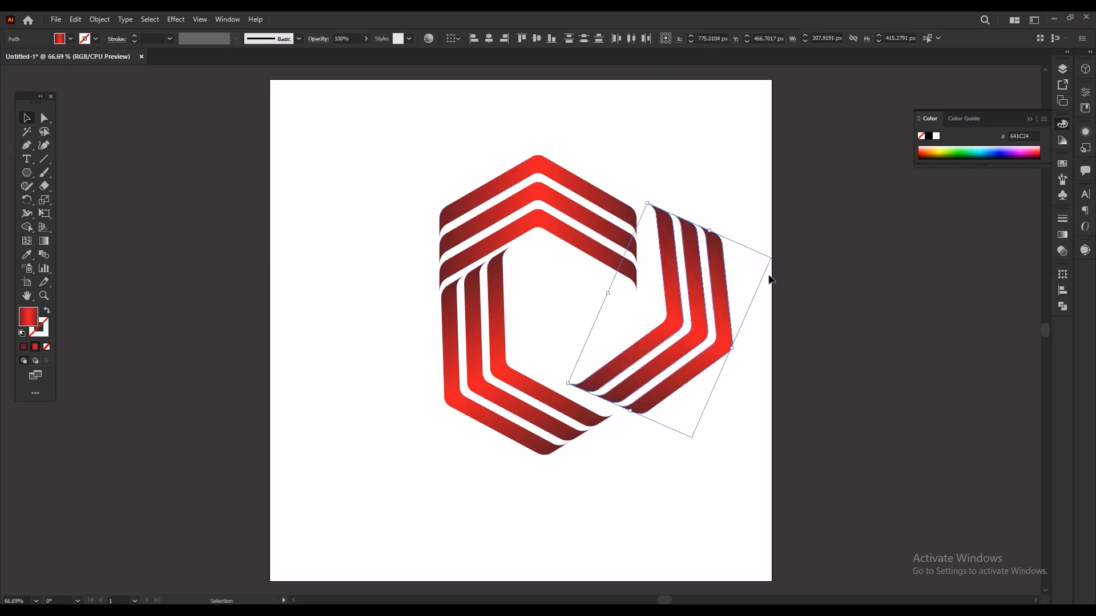
# Fine-rotate and move the third set so its ends meet the other two, and nudge the lower-left set into alignment
pyautogui.moveTo(671, 297); pyautogui.dragTo(652, 295)
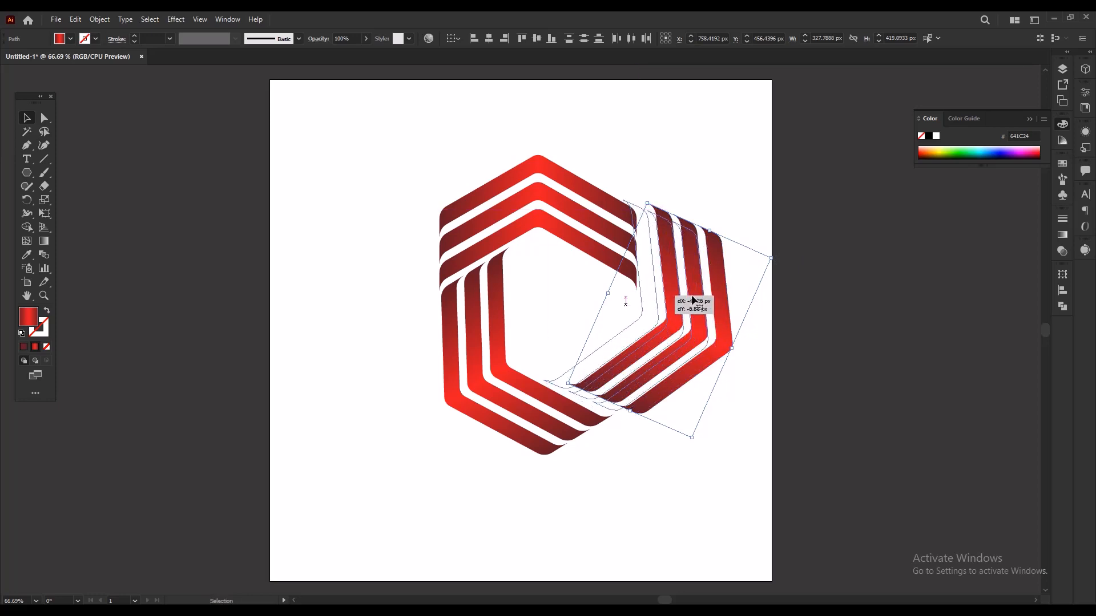
pyautogui.moveTo(747, 252); pyautogui.dragTo(758, 259)
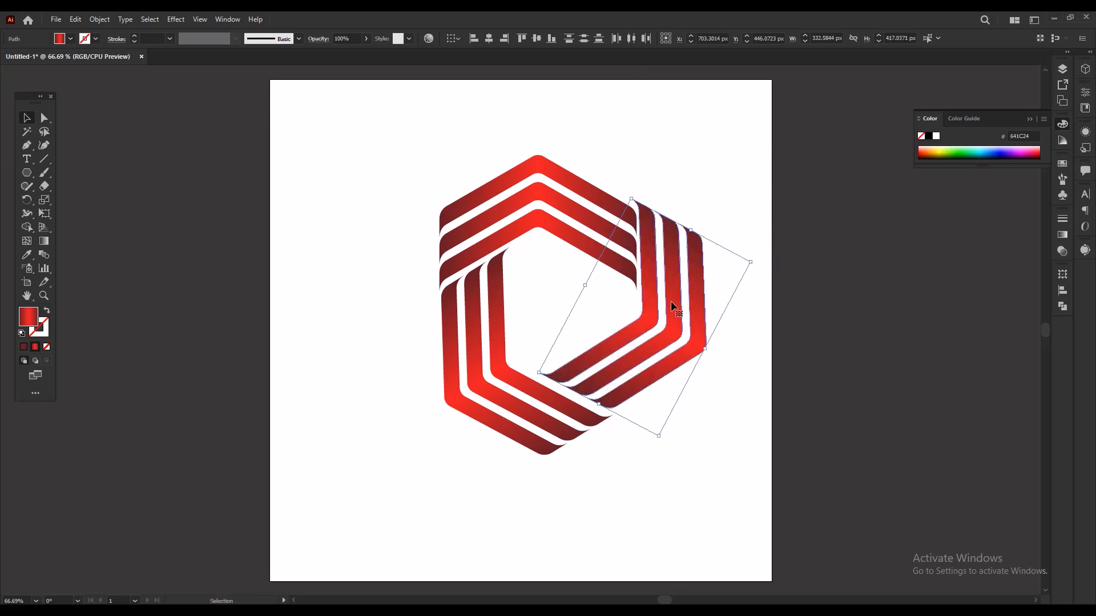
pyautogui.moveTo(651, 305); pyautogui.dragTo(651, 308)
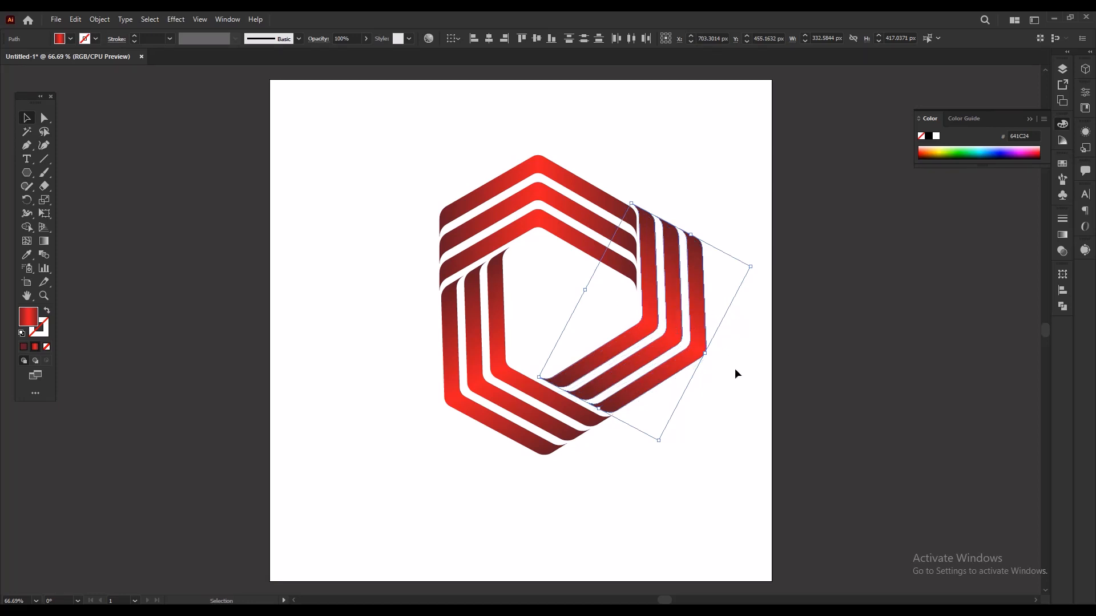
pyautogui.press('Down')
pyautogui.press('Down')
pyautogui.press('Down')
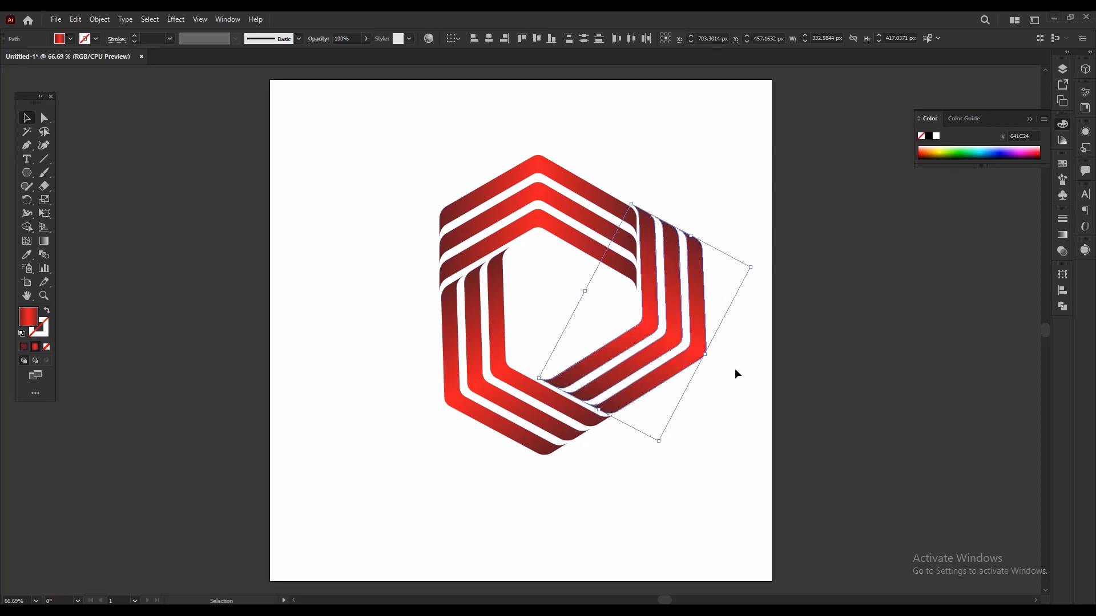
pyautogui.press('Up')
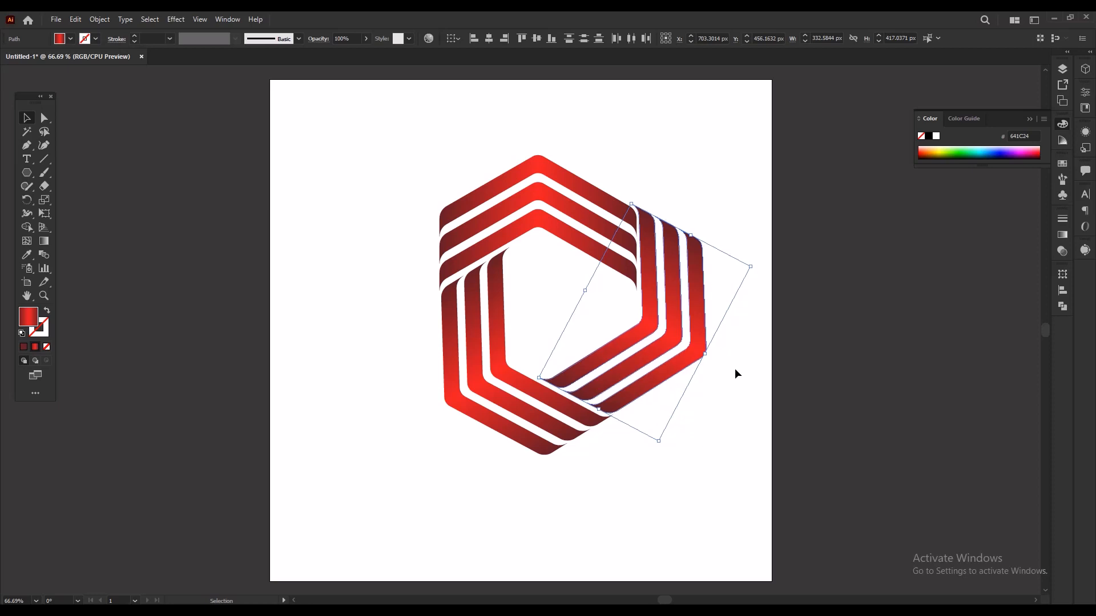
pyautogui.click(732, 450)
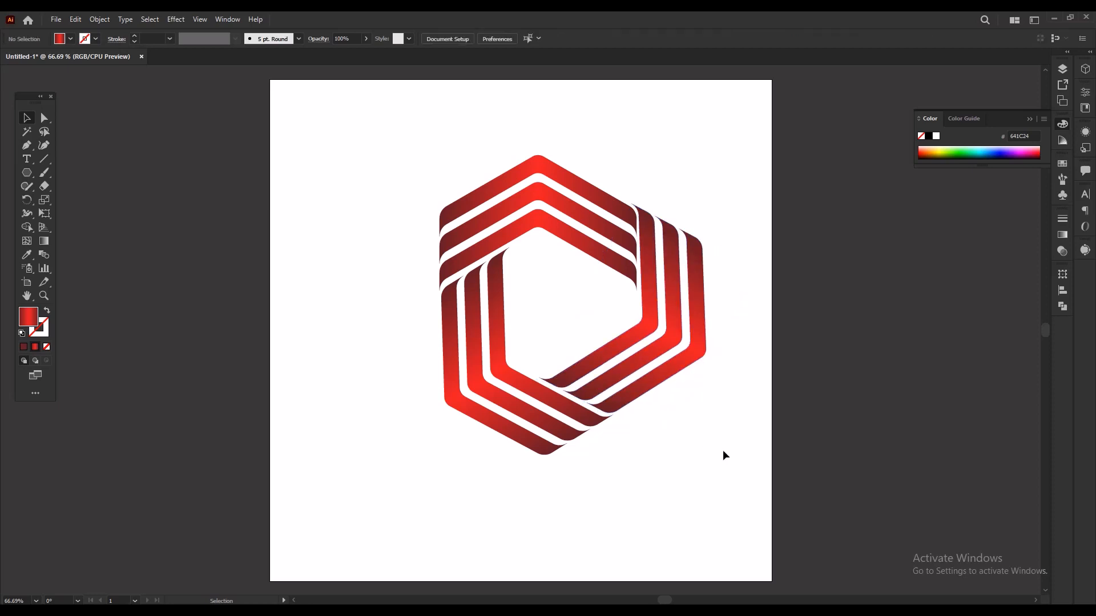
pyautogui.moveTo(527, 328); pyautogui.dragTo(530, 327)
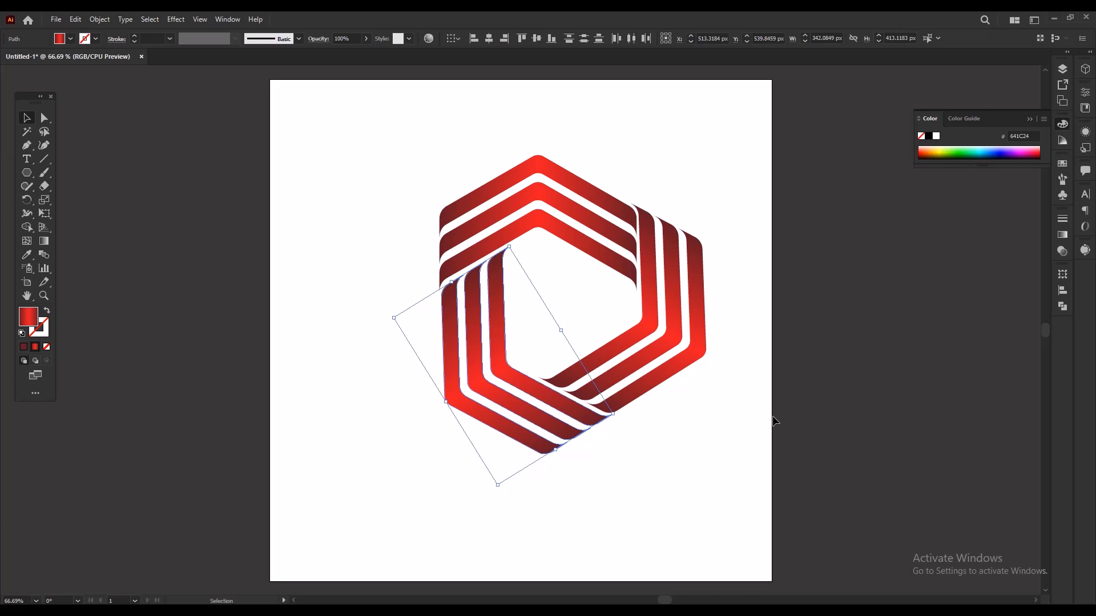
pyautogui.click(689, 443)
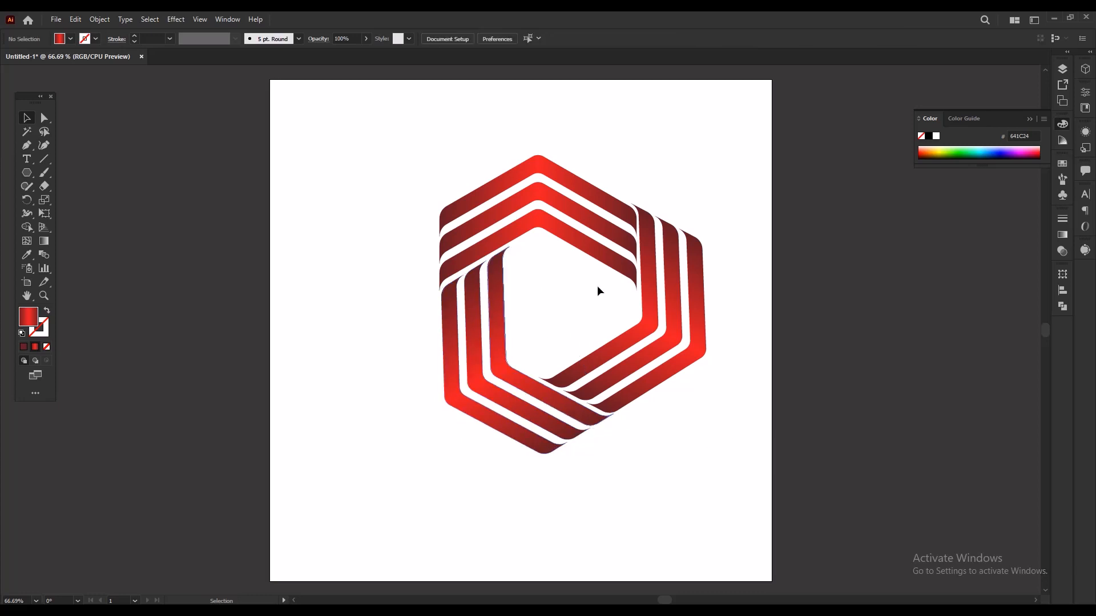
# Group all three chevron sets and rotate the group 90° clockwise
pyautogui.moveTo(705, 544); pyautogui.dragTo(705, 544)
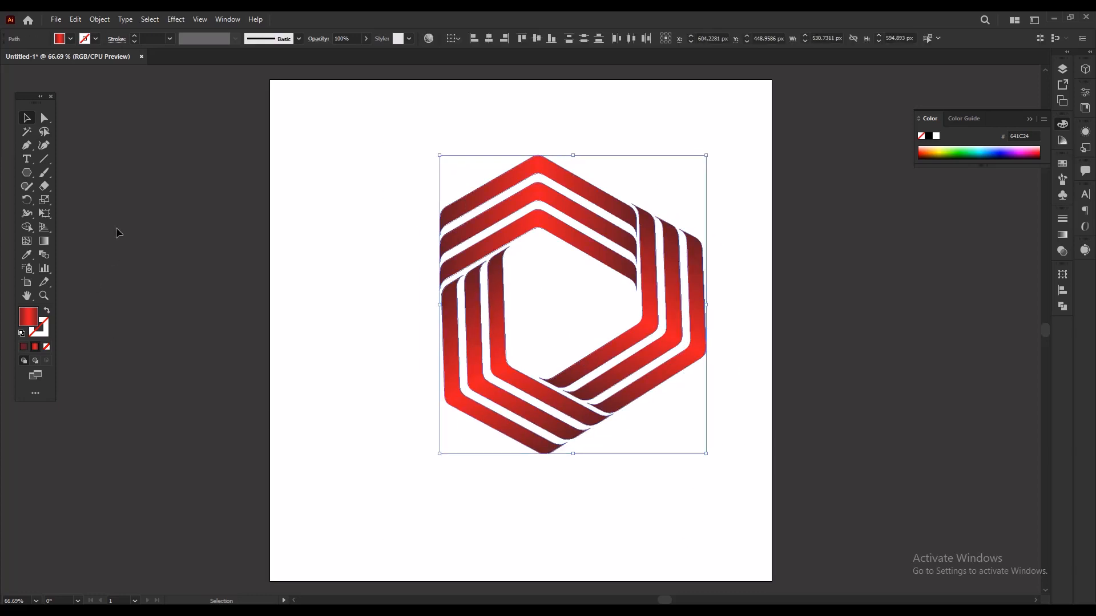
pyautogui.rightClick(475, 195)
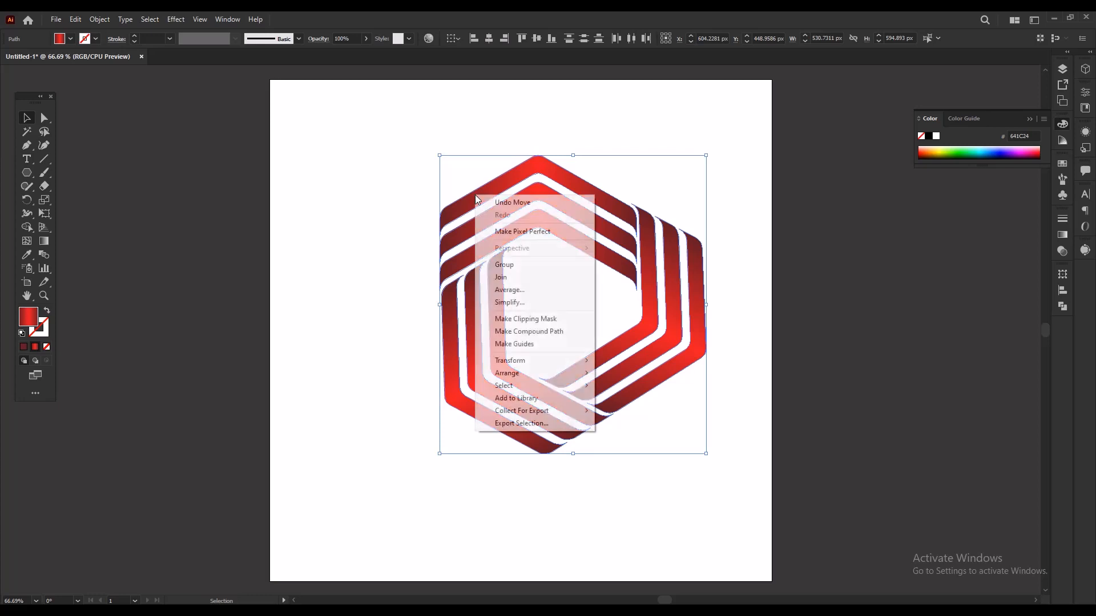
pyautogui.click(505, 265)
pyautogui.moveTo(711, 152); pyautogui.dragTo(709, 440)
pyautogui.moveTo(647, 295); pyautogui.dragTo(622, 298)
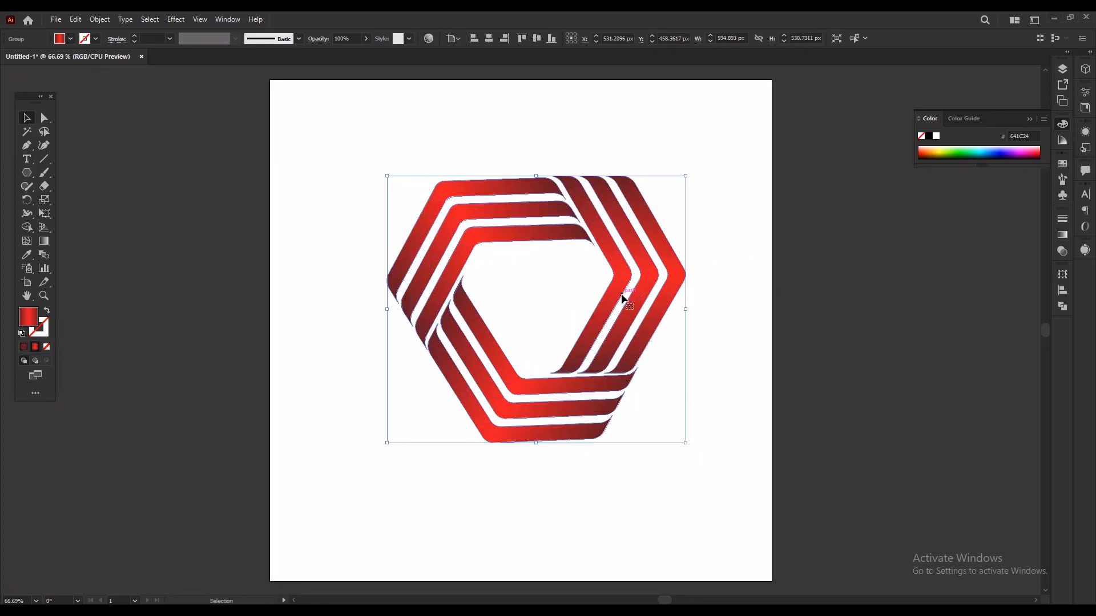
# Centre the logo group horizontally and vertically on the artboard, and scale it down slightly
pyautogui.click(489, 38)
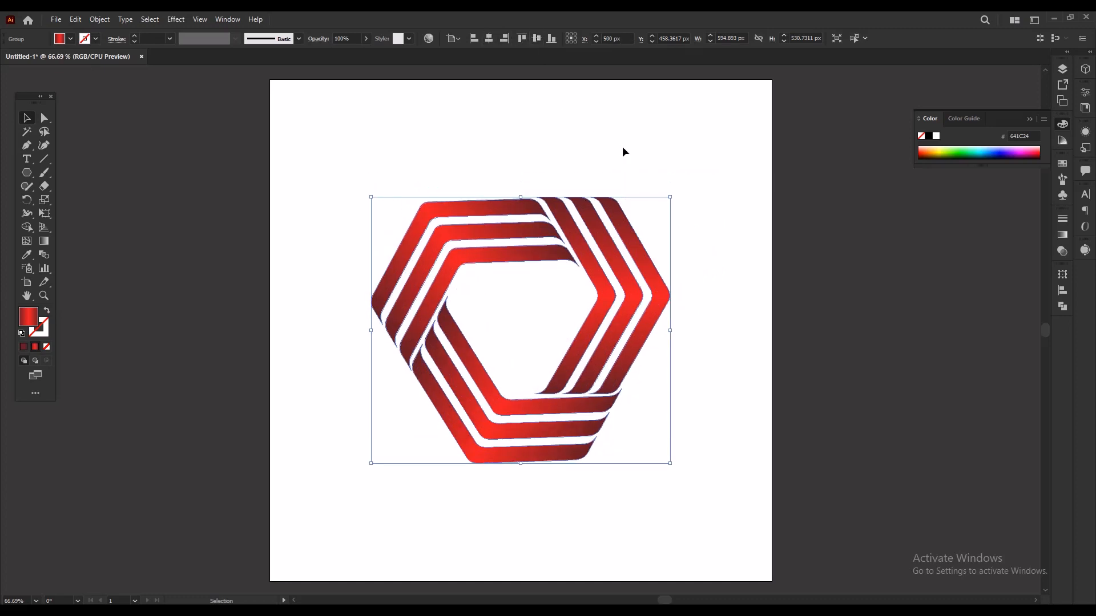
pyautogui.click(536, 38)
pyautogui.moveTo(671, 197); pyautogui.dragTo(677, 148)
pyautogui.click(676, 149)
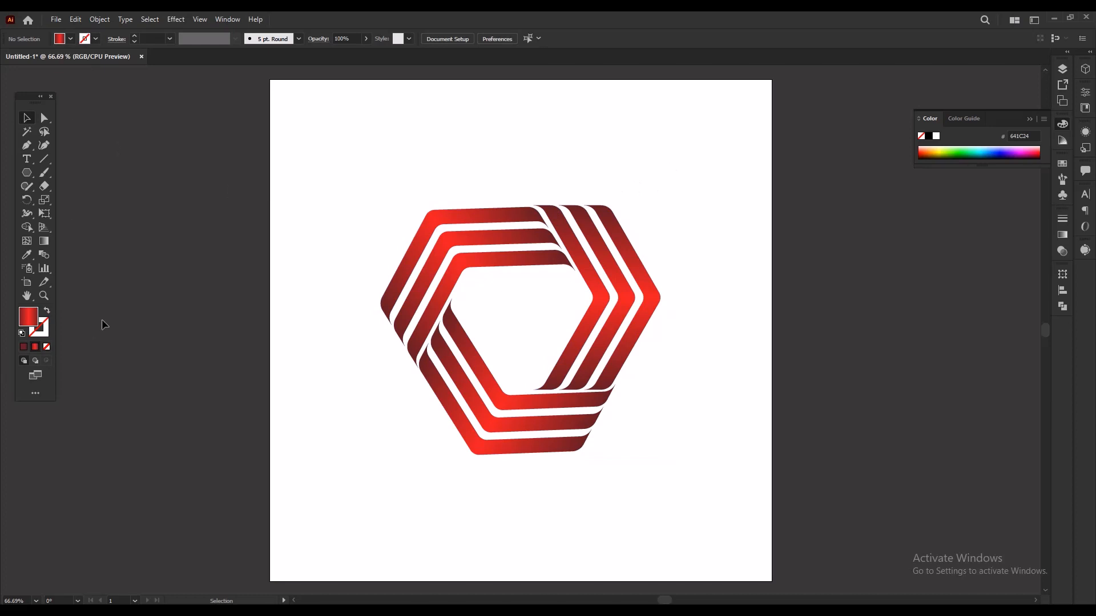
# Draw a 1000 × 1000 px rectangle covering the whole artboard
pyautogui.rightClick(30, 173)
pyautogui.click(117, 172)
pyautogui.moveTo(270, 80); pyautogui.dragTo(772, 581)
pyautogui.click(27, 119)
# Change the rectangle's fill to a radial gradient, reduce it to two colour stops and reverse their order
pyautogui.click(1062, 235)
pyautogui.click(989, 232)
pyautogui.press('Delete')
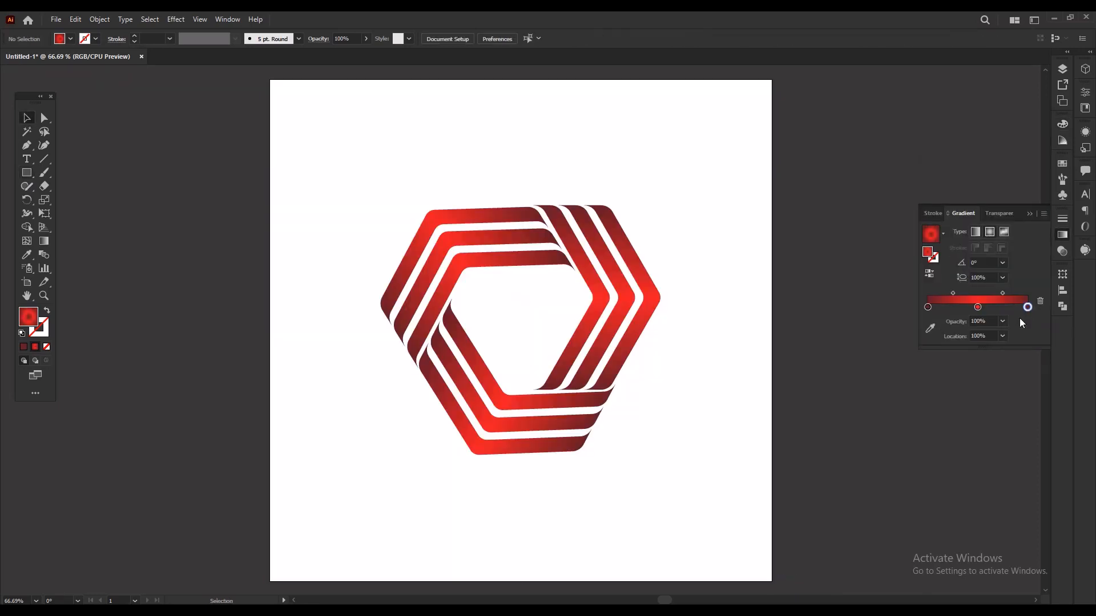
pyautogui.hotkey('ctrl', 'z')
pyautogui.moveTo(1027, 321); pyautogui.dragTo(1021, 357)
pyautogui.moveTo(977, 321); pyautogui.dragTo(1028, 322)
pyautogui.click(929, 274)
# Set the radial gradient's stops to light grey in the centre and a darker grey at the edge
pyautogui.doubleClick(927, 322)
pyautogui.click(970, 381)
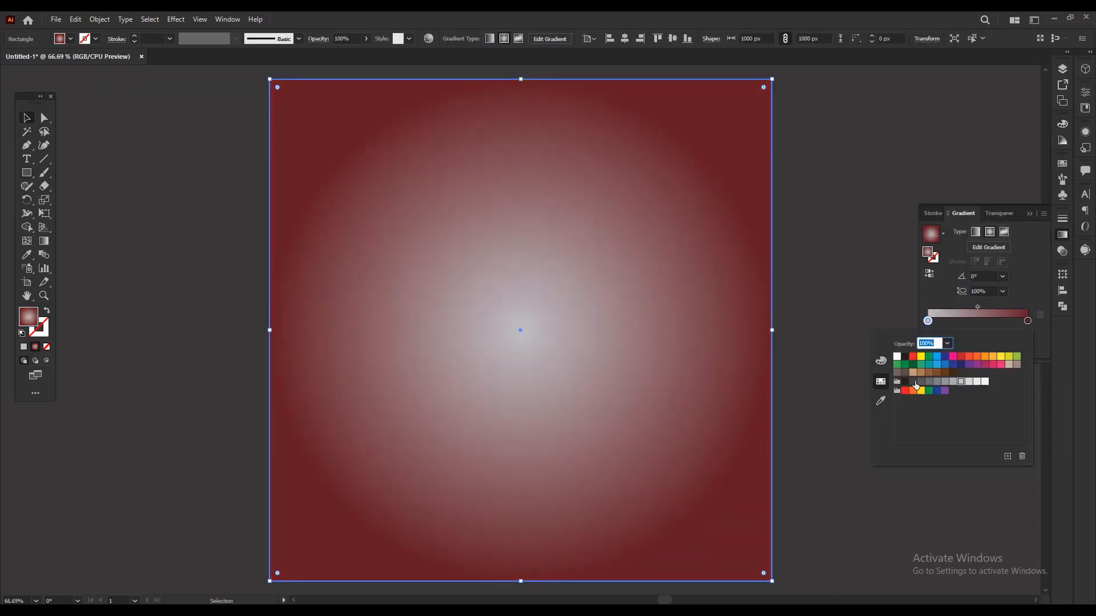
pyautogui.click(921, 383)
pyautogui.doubleClick(1027, 321)
pyautogui.click(969, 381)
pyautogui.doubleClick(927, 322)
pyautogui.click(970, 382)
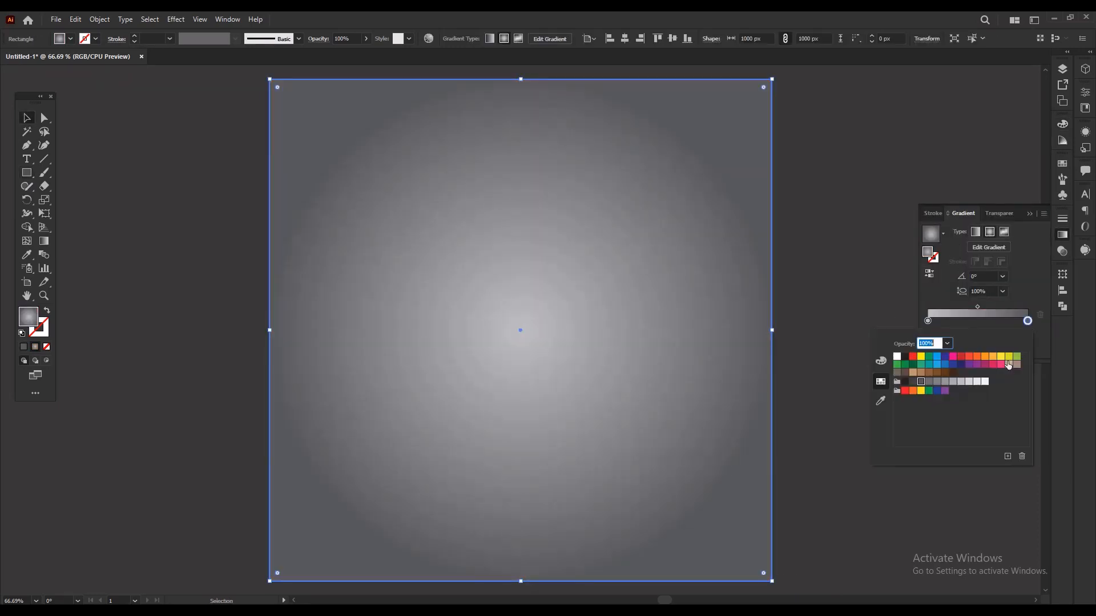
# Send the background rectangle behind the logo and fill it with a solid light grey swatch
pyautogui.hotkey('ctrl', 'shift', 'a')
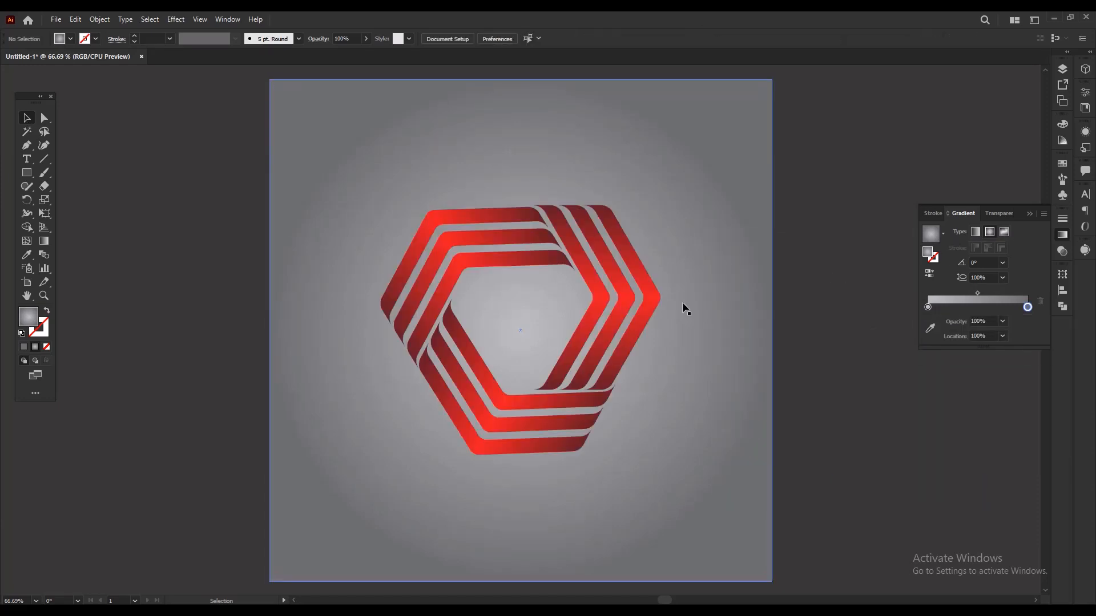
pyautogui.click(683, 308)
pyautogui.click(1029, 213)
pyautogui.click(70, 39)
pyautogui.click(45, 91)
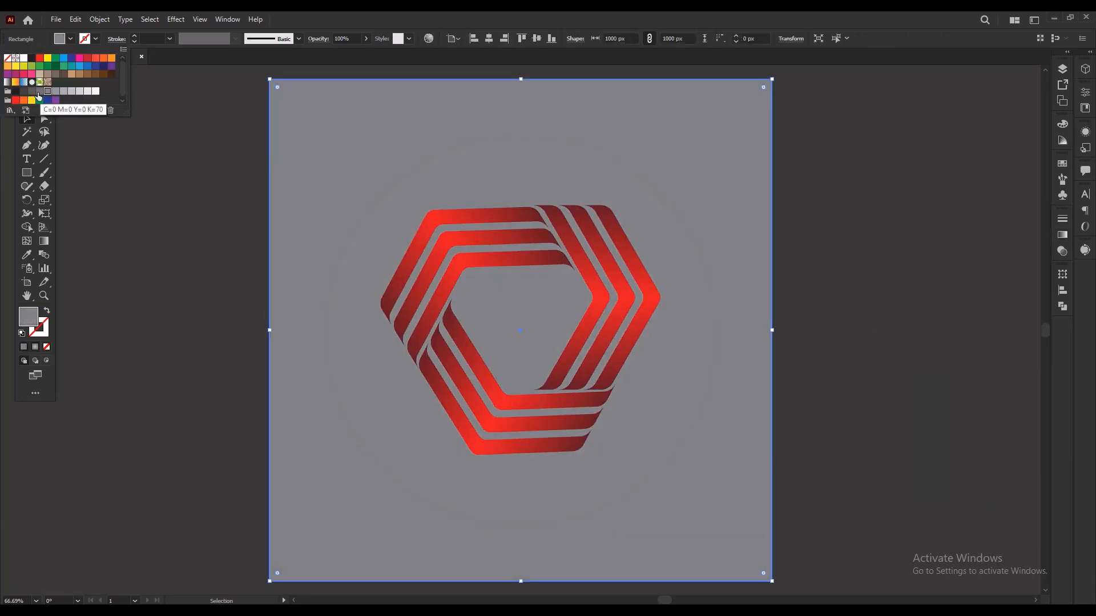
pyautogui.click(38, 91)
pyautogui.click(67, 91)
# Draw a flat ellipse about 280 × 25 px just beneath the logo
pyautogui.click(584, 380)
pyautogui.click(189, 182)
pyautogui.click(27, 172)
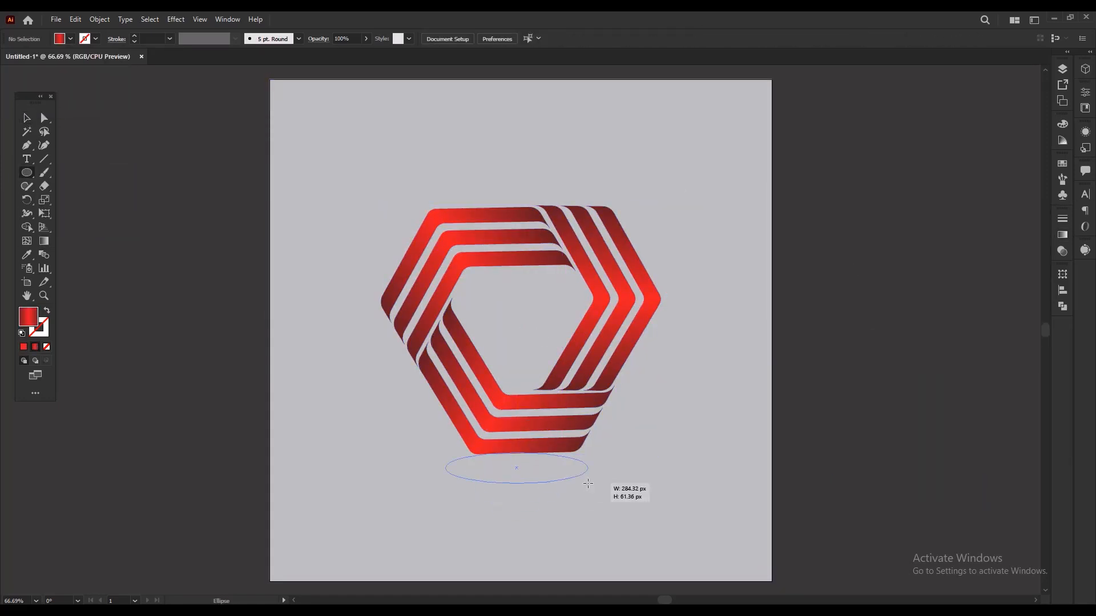
pyautogui.moveTo(588, 483); pyautogui.dragTo(586, 479)
# Reposition the ellipse under the logo and align the two horizontally by their centres
pyautogui.press('v')
pyautogui.moveTo(539, 470)
pyautogui.mouseDown()
pyautogui.moveTo(551, 471)
pyautogui.moveTo(531, 464)
pyautogui.mouseUp()
pyautogui.keyDown('shift'); pyautogui.click(548, 446); pyautogui.keyUp('shift')
pyautogui.click(493, 39)
pyautogui.click(856, 289)
# Fill the ellipse with a white-to-black radial gradient and reverse it so black lies in the centre
pyautogui.click(528, 468)
pyautogui.click(1062, 236)
pyautogui.click(942, 234)
pyautogui.click(890, 256)
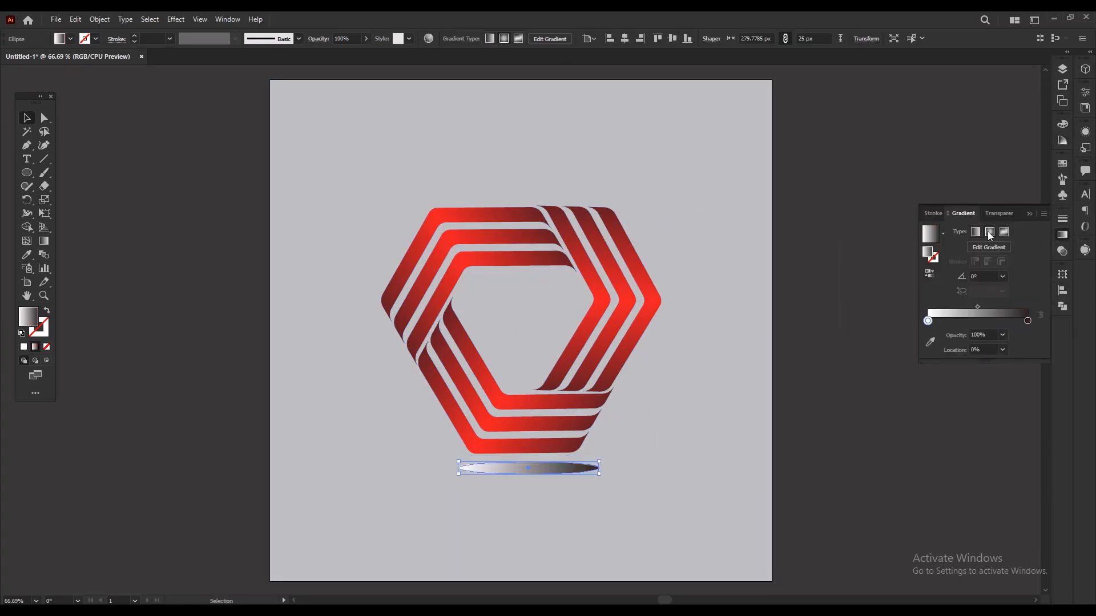
pyautogui.click(989, 233)
pyautogui.click(929, 274)
# Set the opacity of the ellipse gradient's outer stop to 0%
pyautogui.doubleClick(1027, 320)
pyautogui.click(949, 342)
pyautogui.click(958, 356)
pyautogui.click(977, 324)
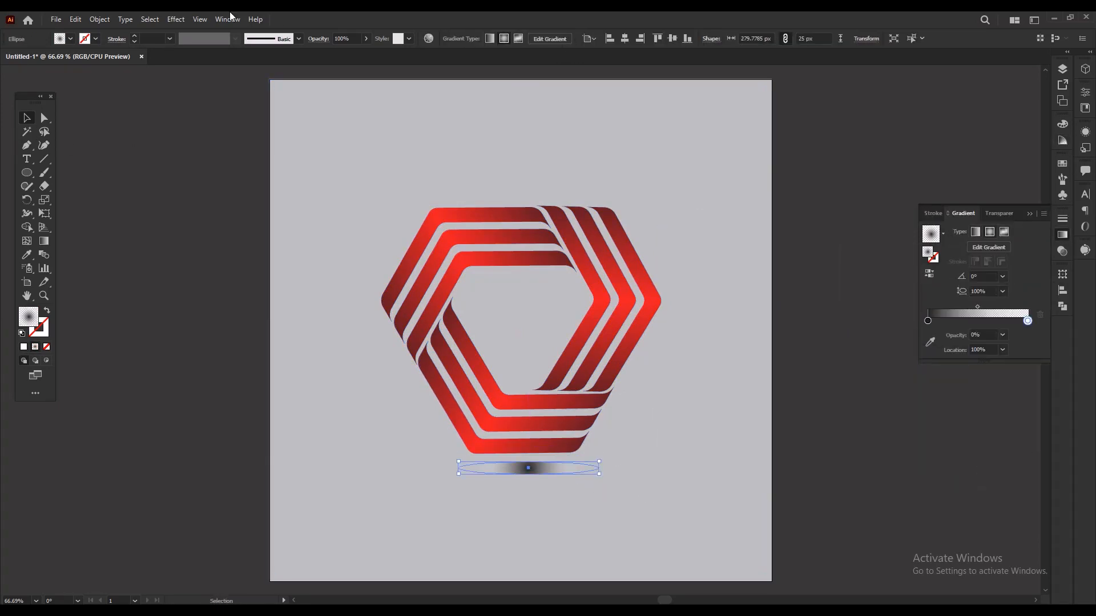
# Adjust the midpoint of the ellipse's radial gradient, settling on a location of about 62%
pyautogui.click(175, 19)
pyautogui.click(354, 320)
pyautogui.click(535, 465)
pyautogui.click(1061, 235)
pyautogui.moveTo(977, 307); pyautogui.dragTo(969, 307)
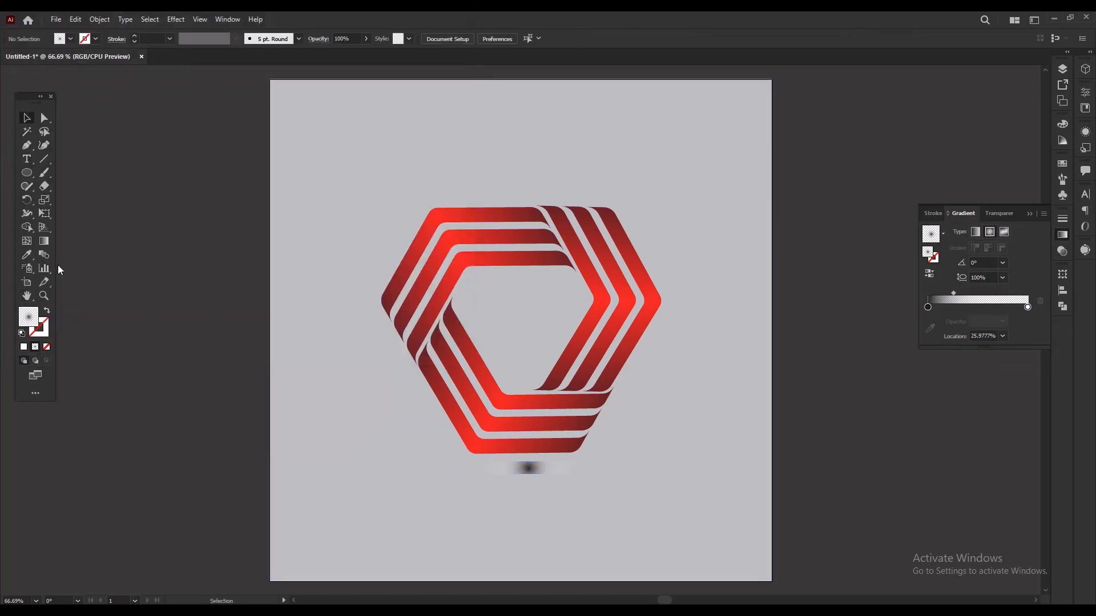
pyautogui.click(528, 468)
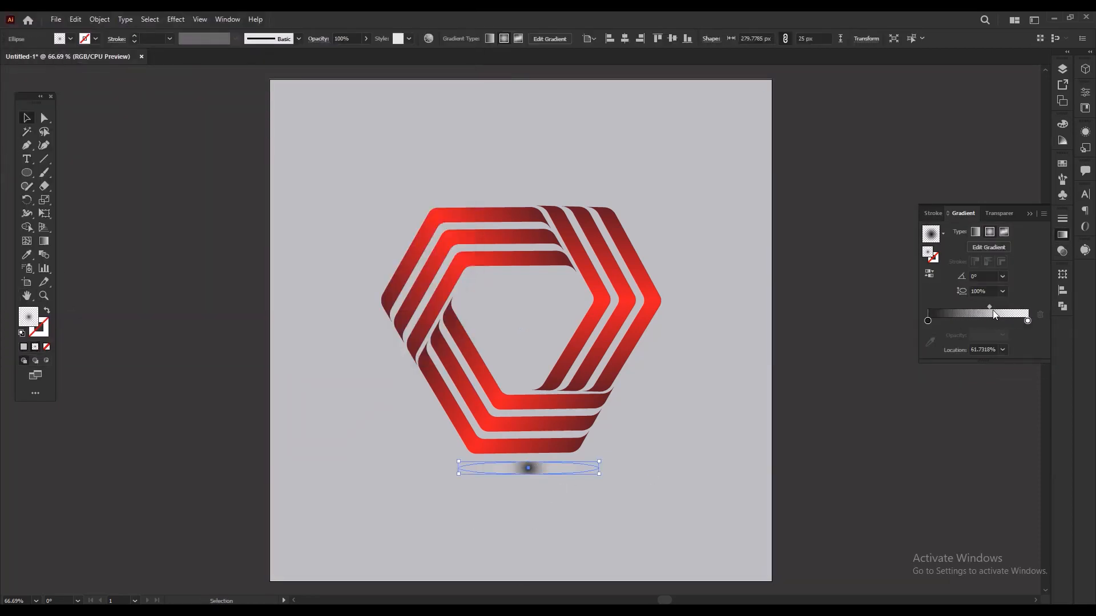
# Apply a blur effect to the ellipse to soften it into a shadow
pyautogui.click(175, 19)
pyautogui.moveTo(228, 210)
pyautogui.click(334, 212)
pyautogui.click(779, 184)
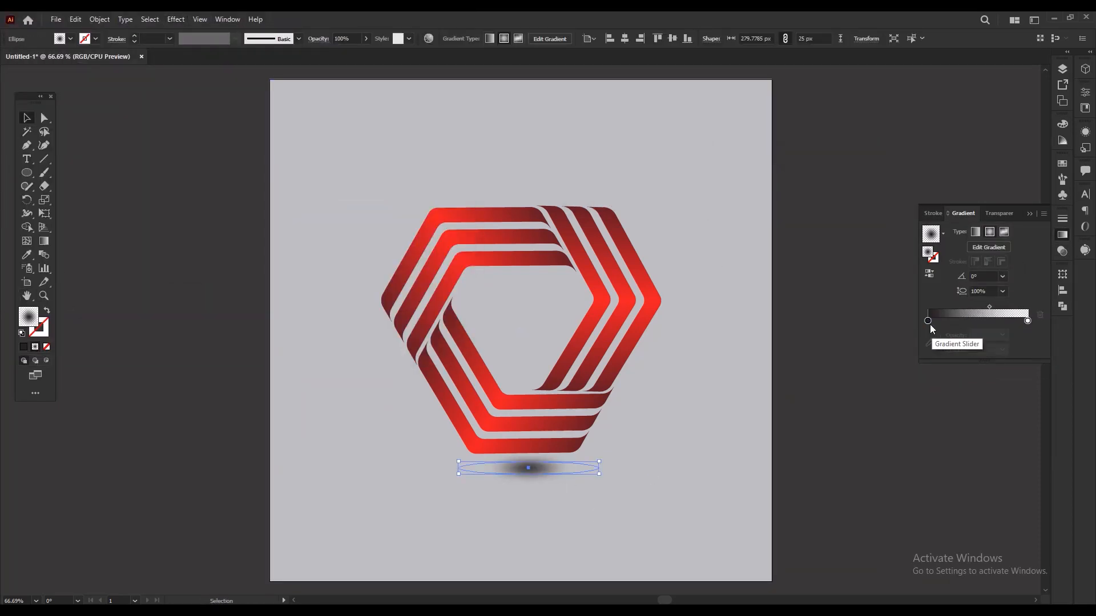
# Set the opacity of the shadow gradient's inner black stop to 70%
pyautogui.click(928, 322)
pyautogui.click(1002, 335)
pyautogui.click(1015, 411)
pyautogui.click(821, 410)
# Widen the shadow ellipse to about 515 px and reposition it centrally beneath the logo
pyautogui.scroll(-1, 496, 472)
pyautogui.click(523, 469)
pyautogui.moveTo(573, 469); pyautogui.dragTo(623, 473)
pyautogui.click(756, 477)
pyautogui.click(765, 464)
pyautogui.click(528, 469)
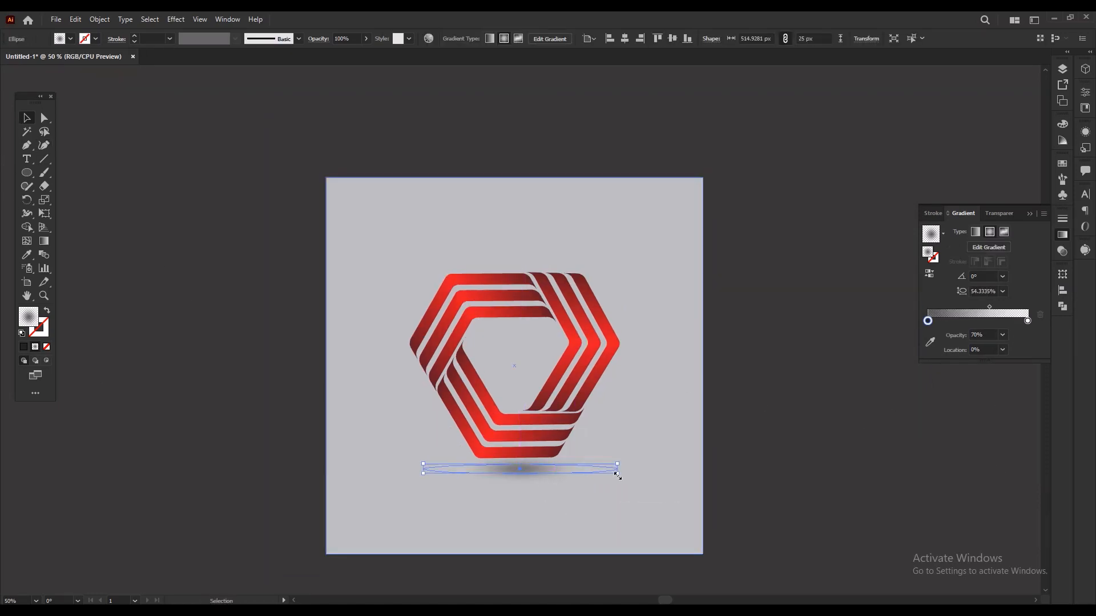
pyautogui.click(762, 457)
pyautogui.moveTo(541, 470); pyautogui.dragTo(538, 470)
pyautogui.click(768, 443)
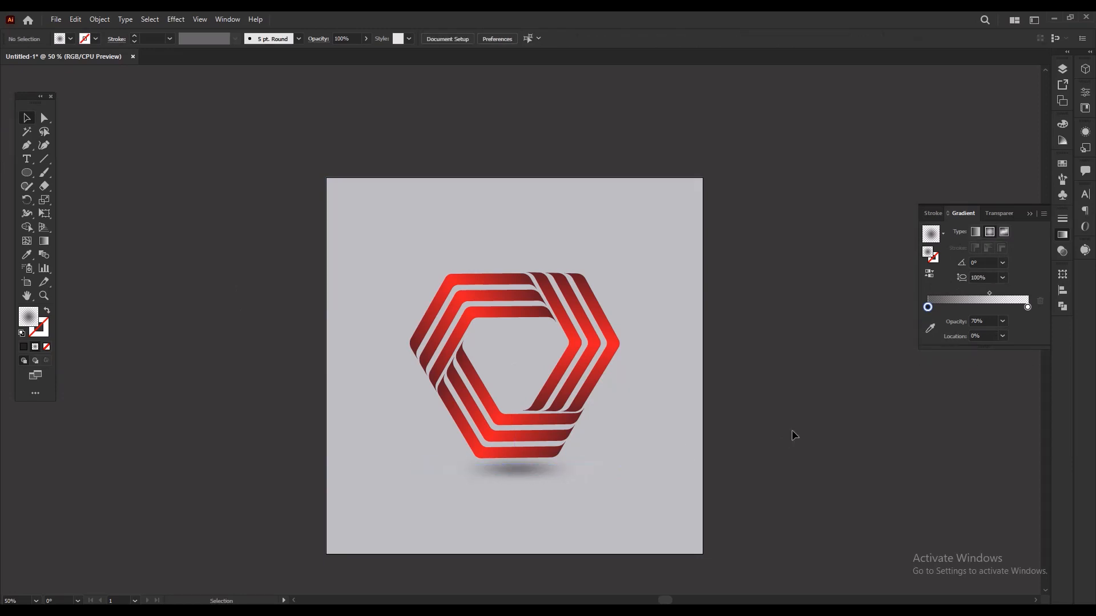
# Select the logo together with its shadow and scale both down slightly about their centre
pyautogui.moveTo(839, 497); pyautogui.dragTo(319, 233)
pyautogui.moveTo(620, 273); pyautogui.dragTo(611, 278)
# Unlock the background rectangle and try several grey swatches as its fill, finishing on a light grey
pyautogui.hotkey('ctrl', 'alt', '2')
pyautogui.click(70, 39)
pyautogui.click(55, 92)
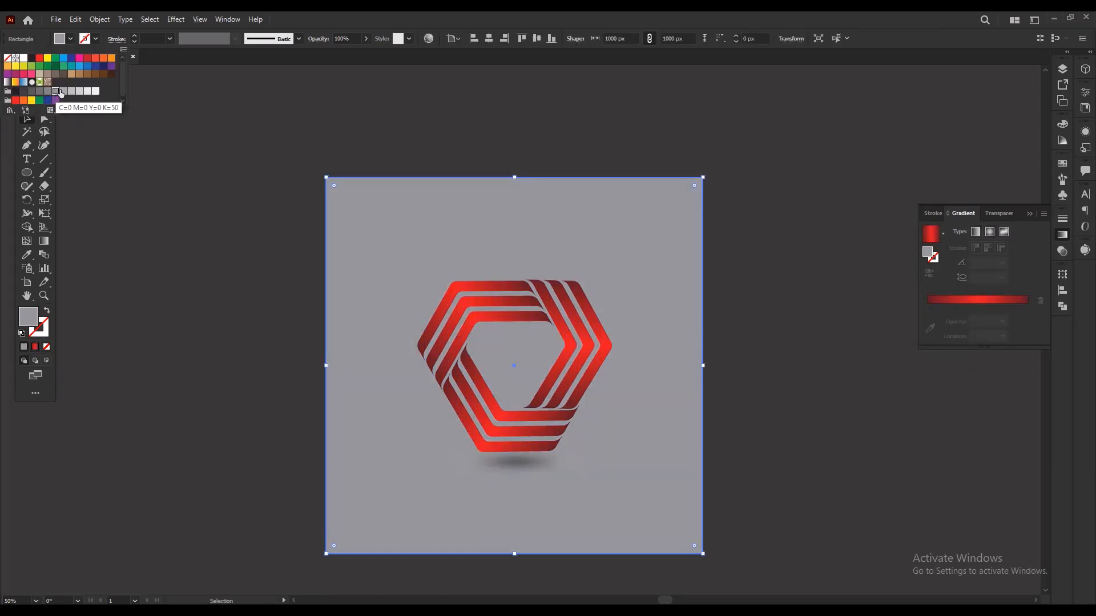
pyautogui.click(63, 91)
pyautogui.click(55, 92)
pyautogui.click(31, 93)
pyautogui.click(59, 91)
pyautogui.click(74, 91)
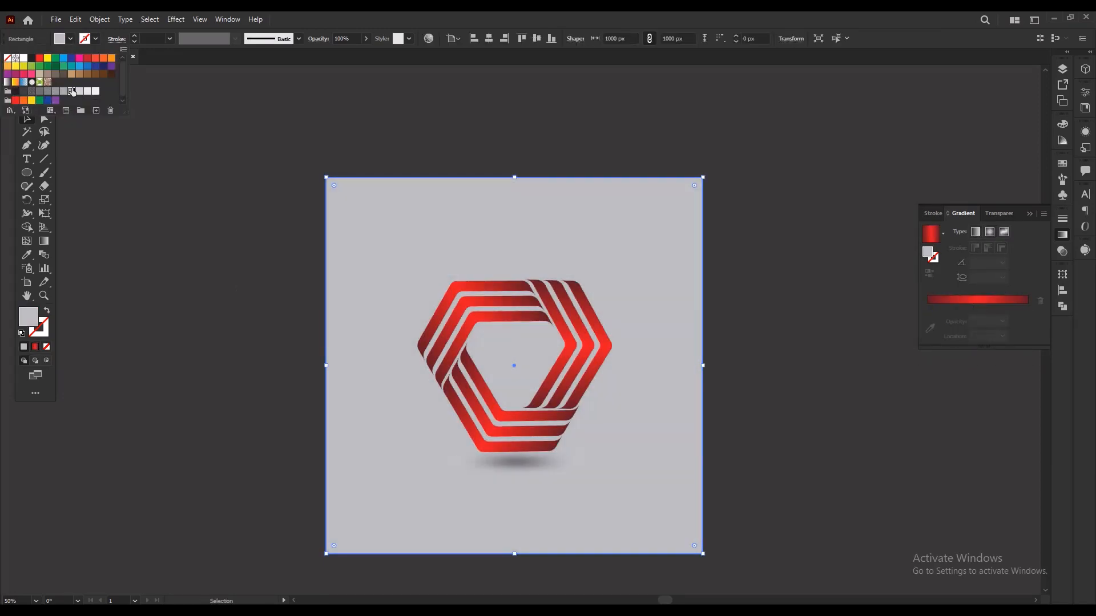
pyautogui.click(67, 92)
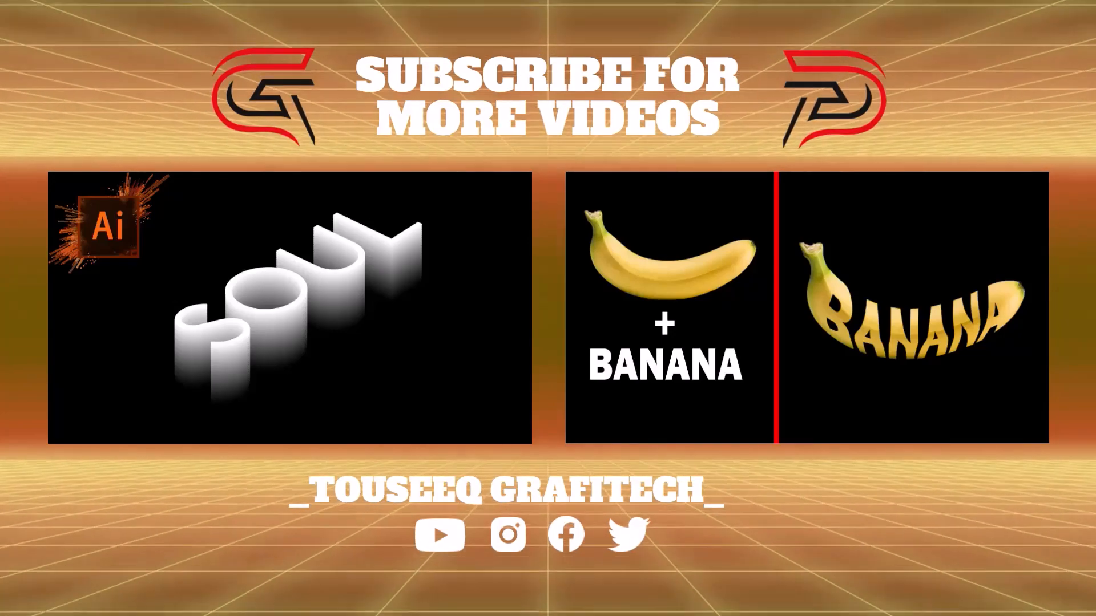